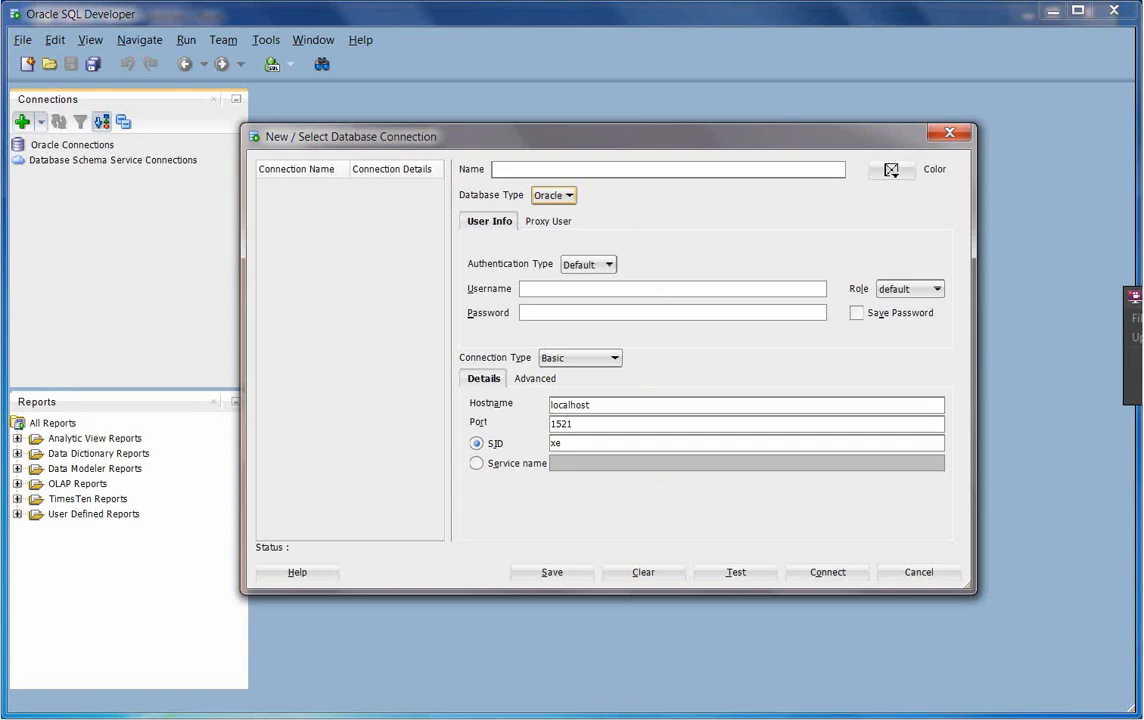
# - Bring the Paint Db2 connection notes to the front, then start a new Chrome window
pyautogui.click(412, 717)
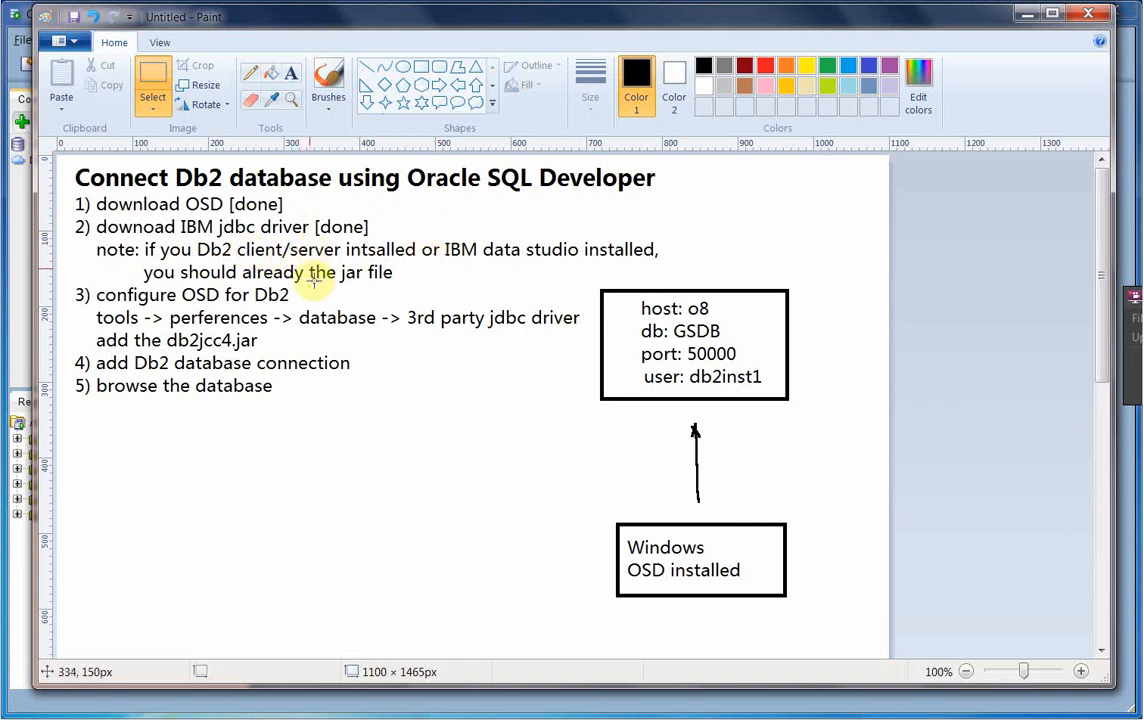
pyautogui.click(180, 717)
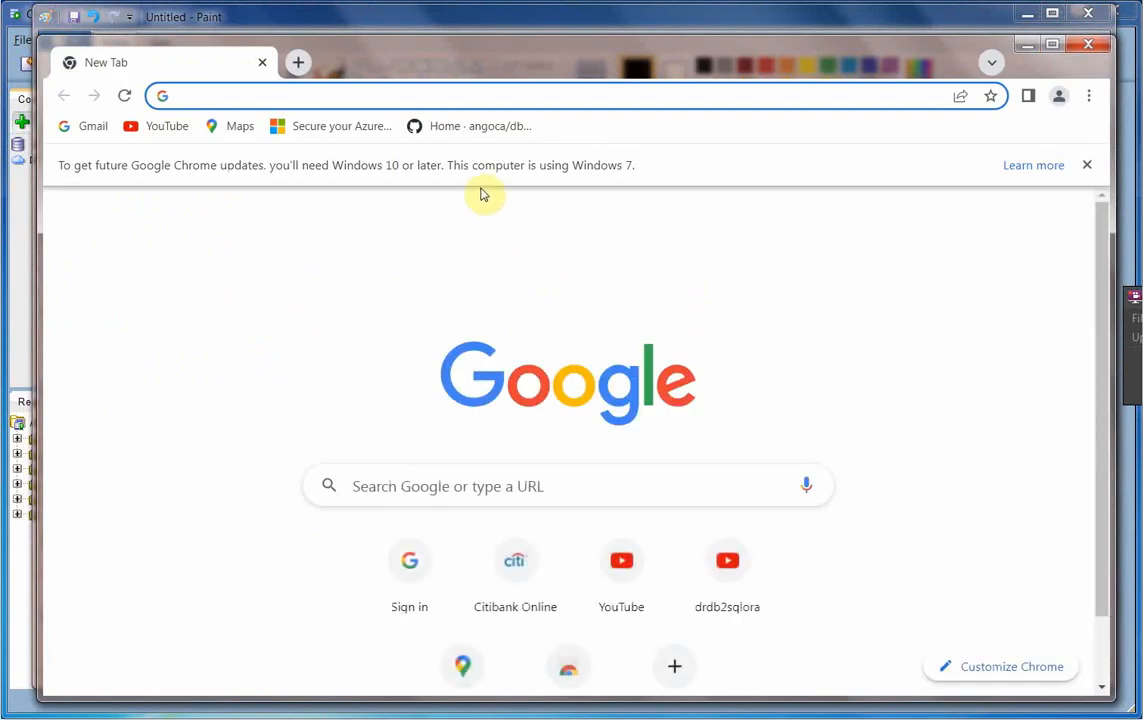
# - Search Google for 'db2 jdbc driver' and open IBM's DB2 JDBC Driver Versions page
pyautogui.click(1087, 164)
pyautogui.click(654, 441)
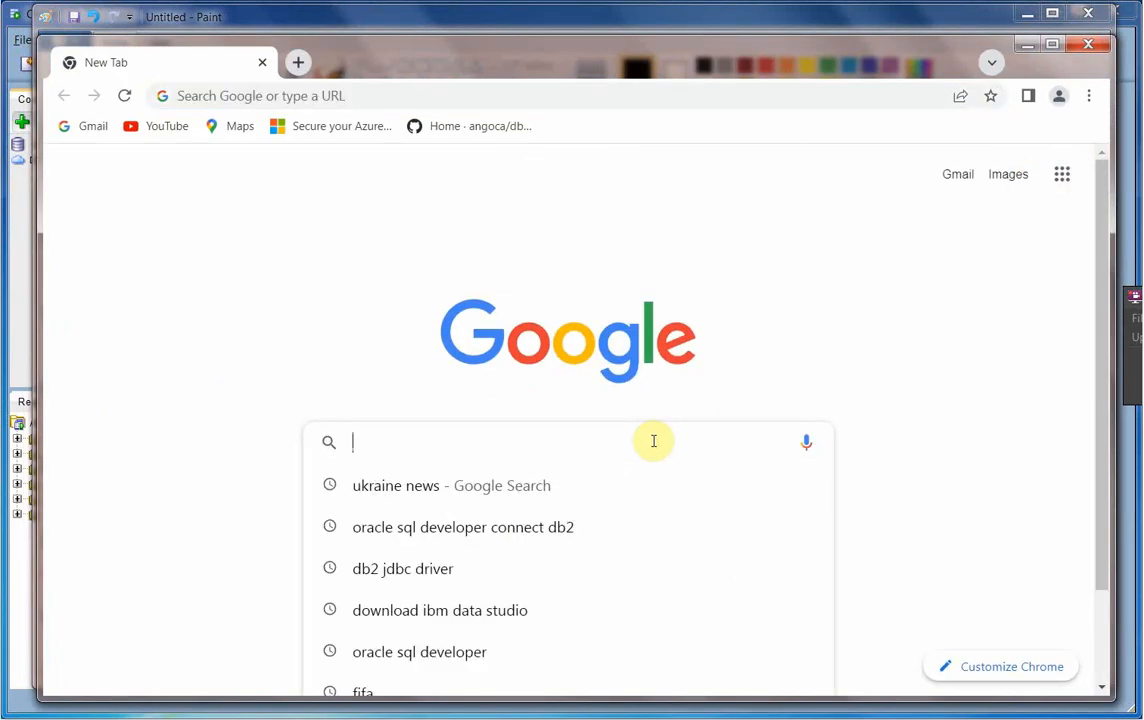
pyautogui.click(460, 572)
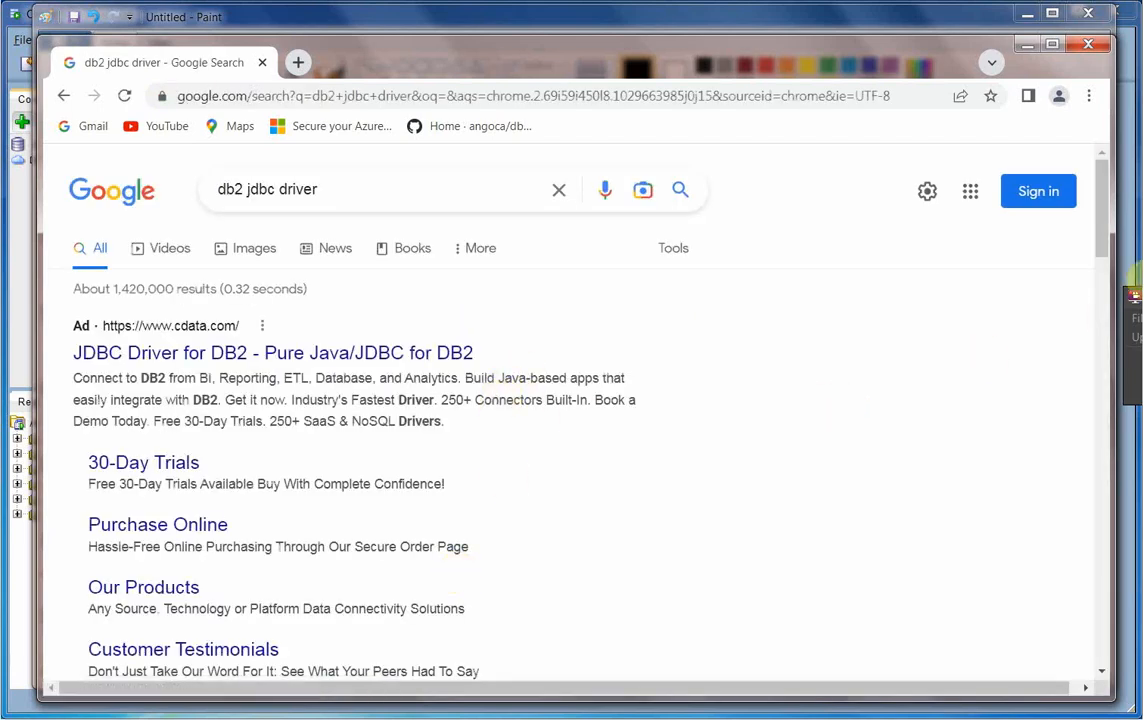
pyautogui.moveTo(1101, 212); pyautogui.dragTo(1093, 255)
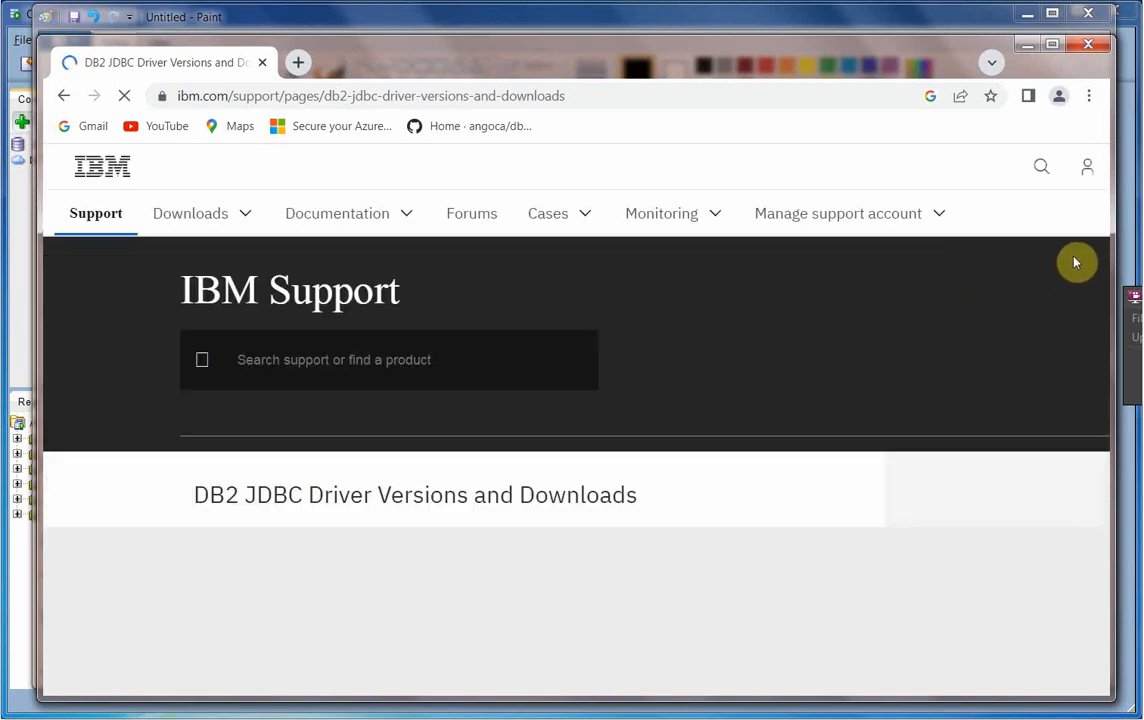
pyautogui.moveTo(1101, 184); pyautogui.dragTo(1103, 205)
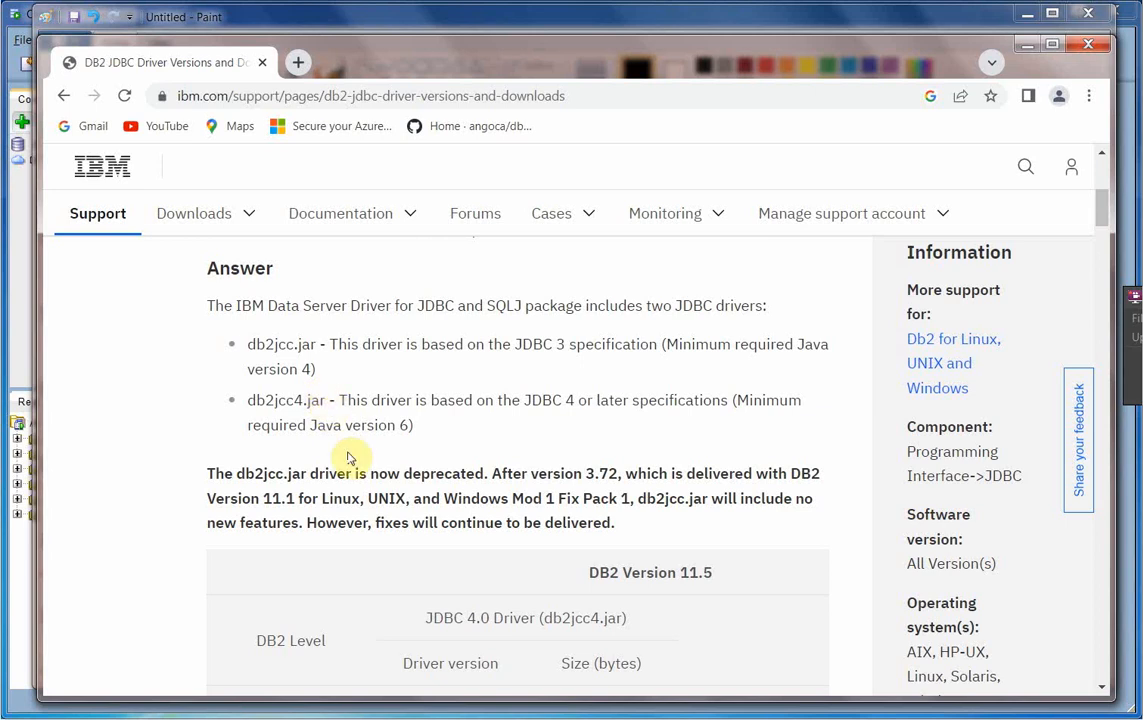
# - Highlight the db2jcc.jar deprecation note and the db2jcc4.jar driver name, then minimize Chrome
pyautogui.moveTo(208, 472); pyautogui.dragTo(648, 476)
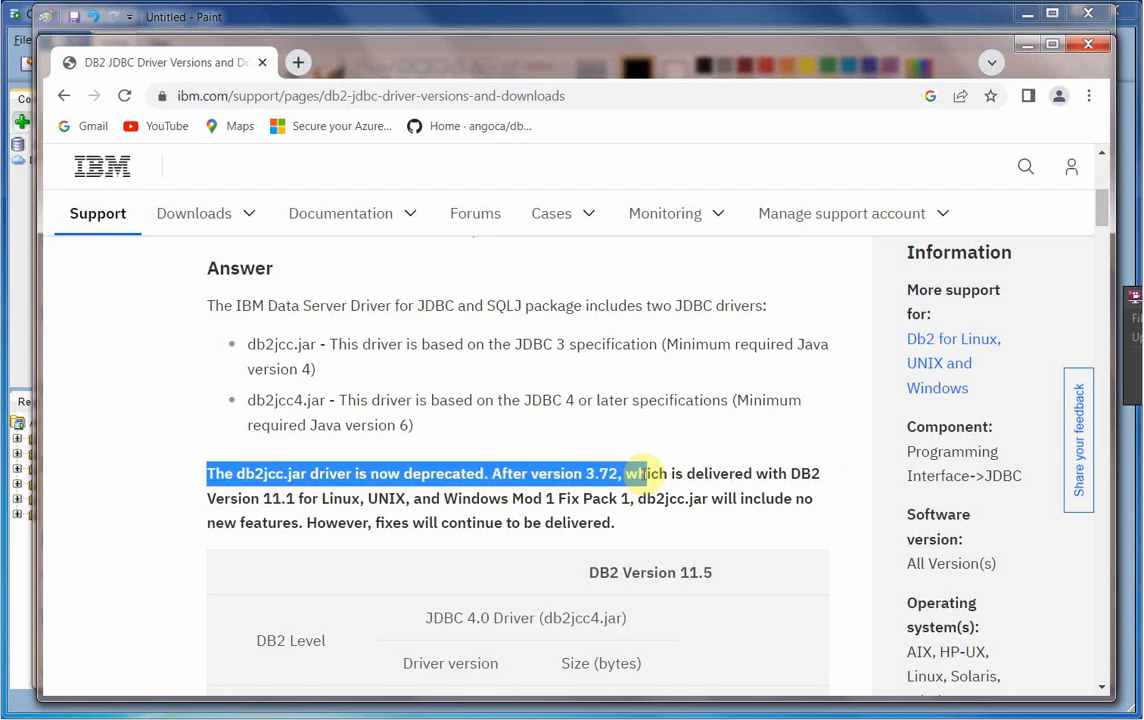
pyautogui.click(636, 467)
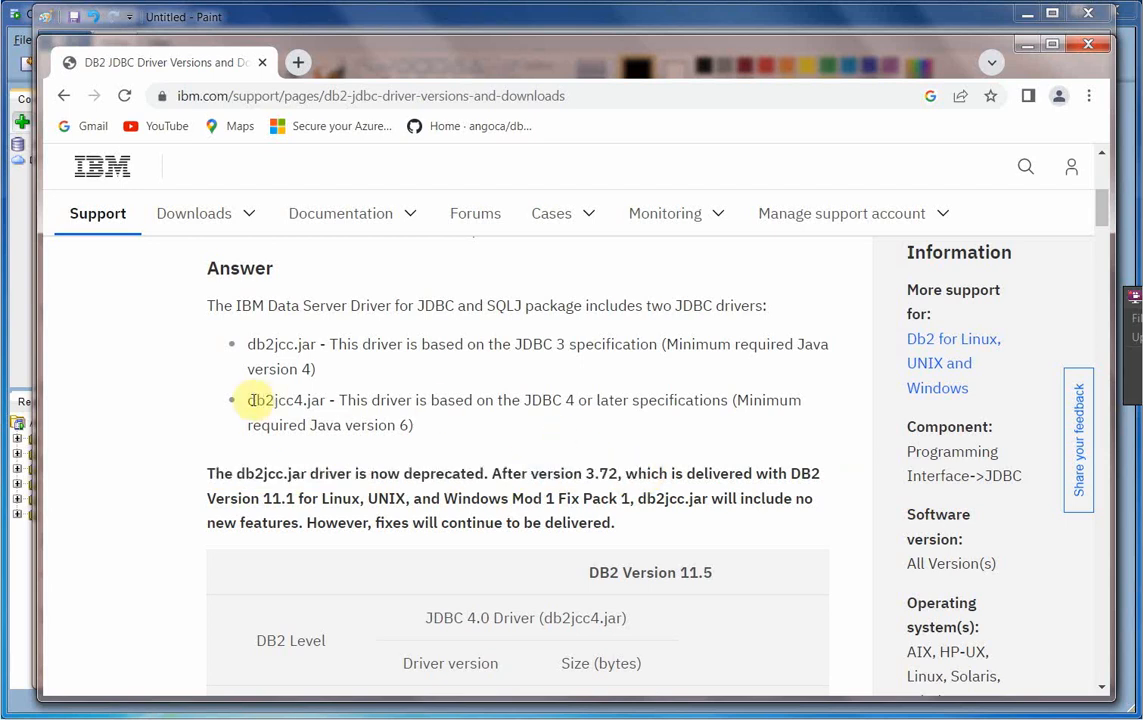
pyautogui.moveTo(247, 403); pyautogui.dragTo(311, 401)
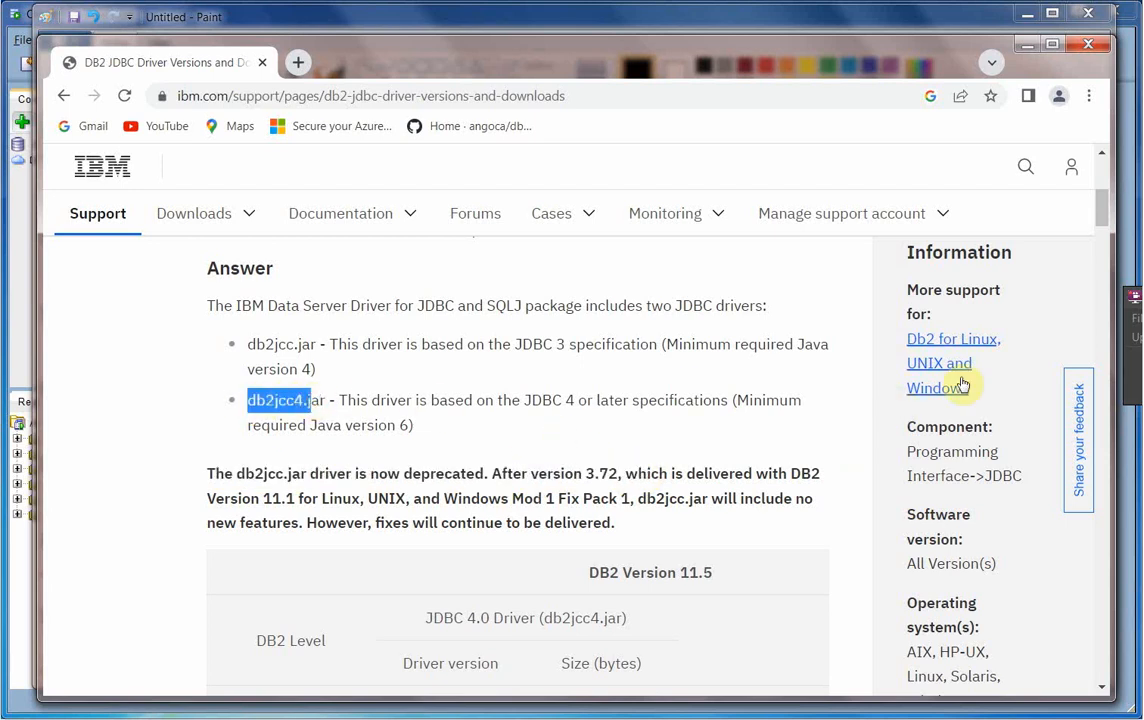
pyautogui.moveTo(1105, 209); pyautogui.dragTo(1102, 221)
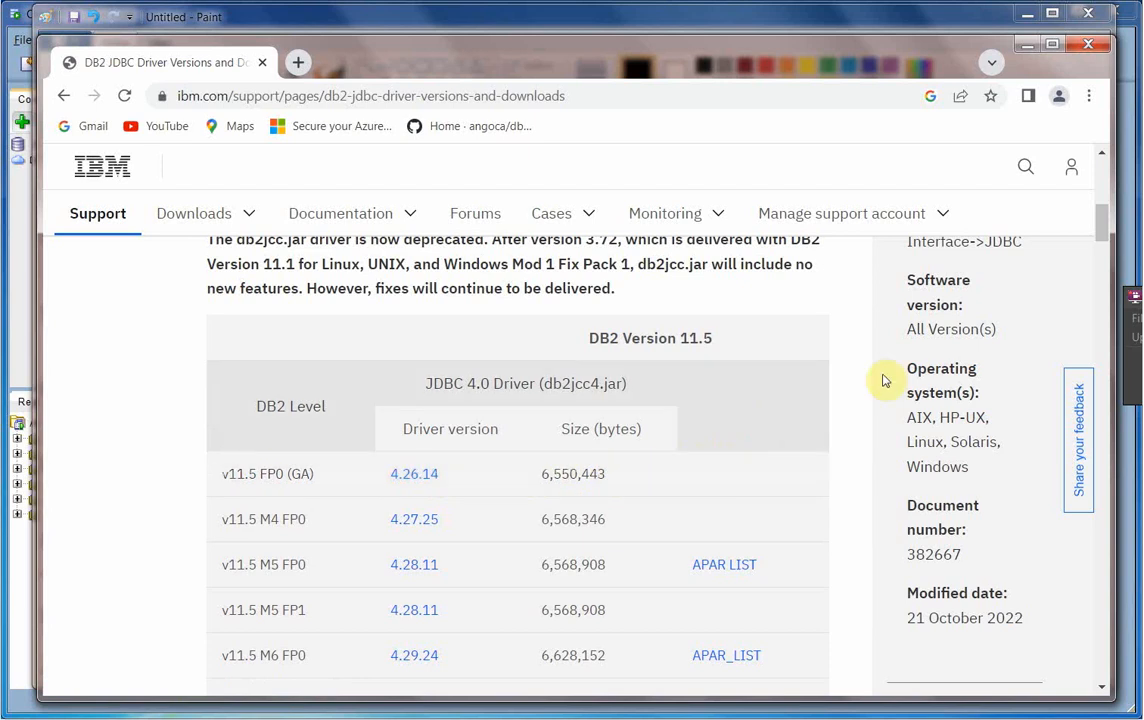
pyautogui.click(1027, 46)
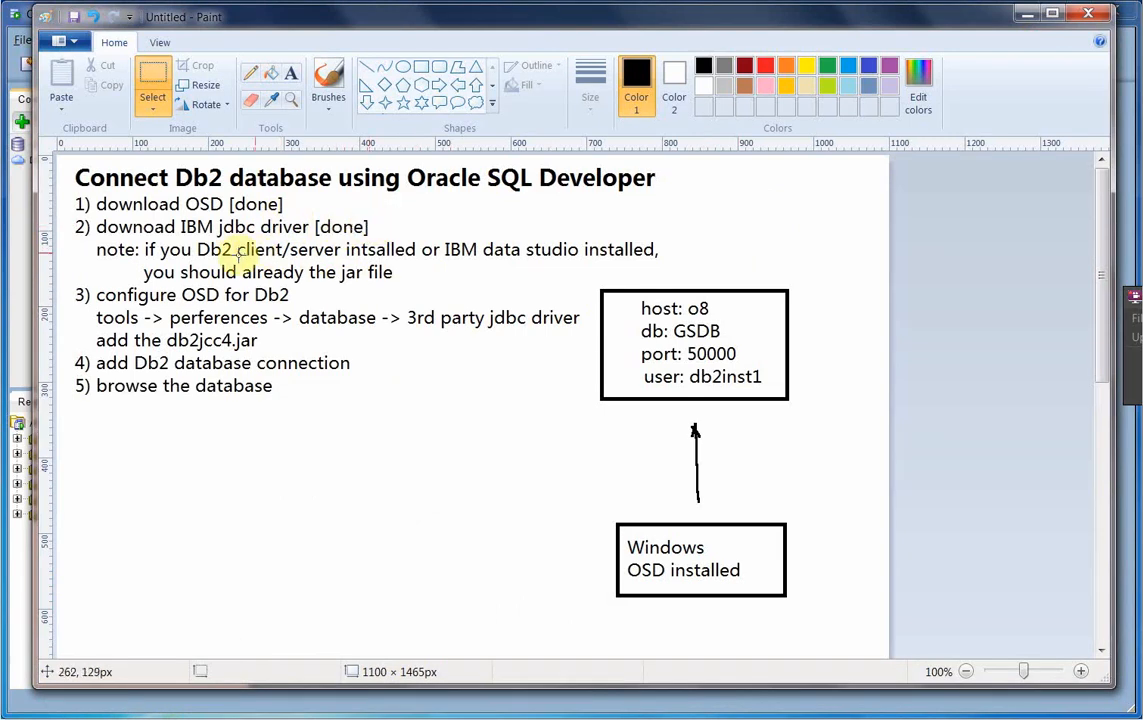
# - Mark and deselect 'Db2 client/server' in the notes, then return to SQL Developer and close the connection form
pyautogui.moveTo(200, 249); pyautogui.dragTo(333, 248)
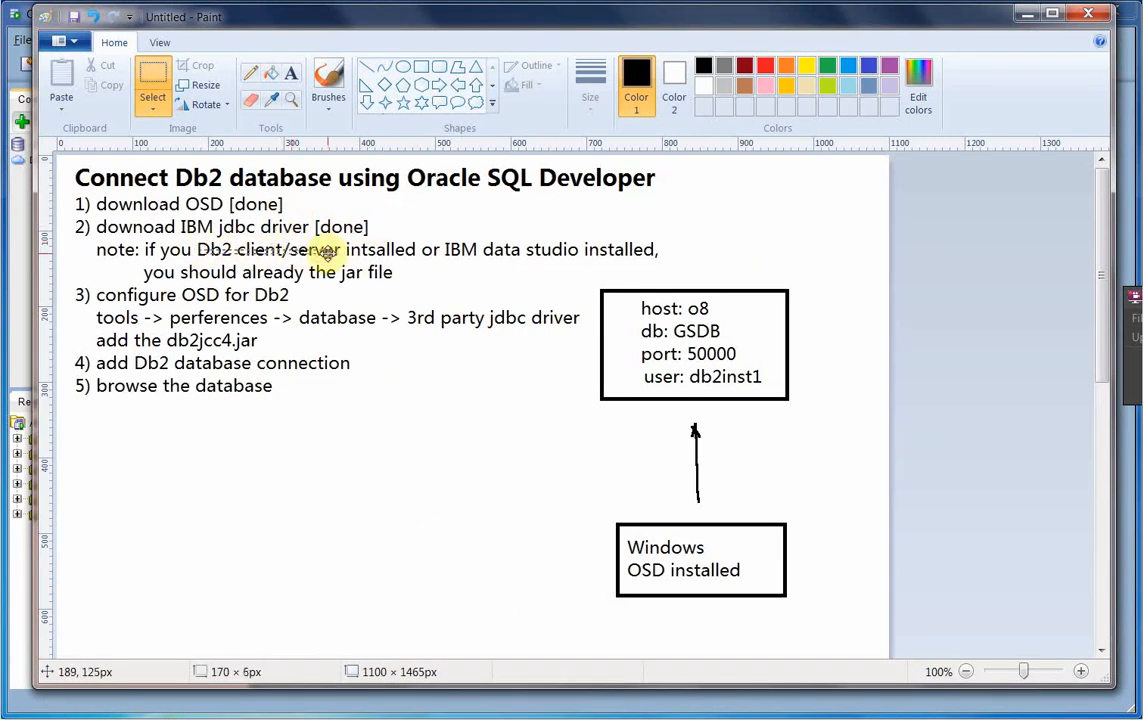
pyautogui.click(380, 320)
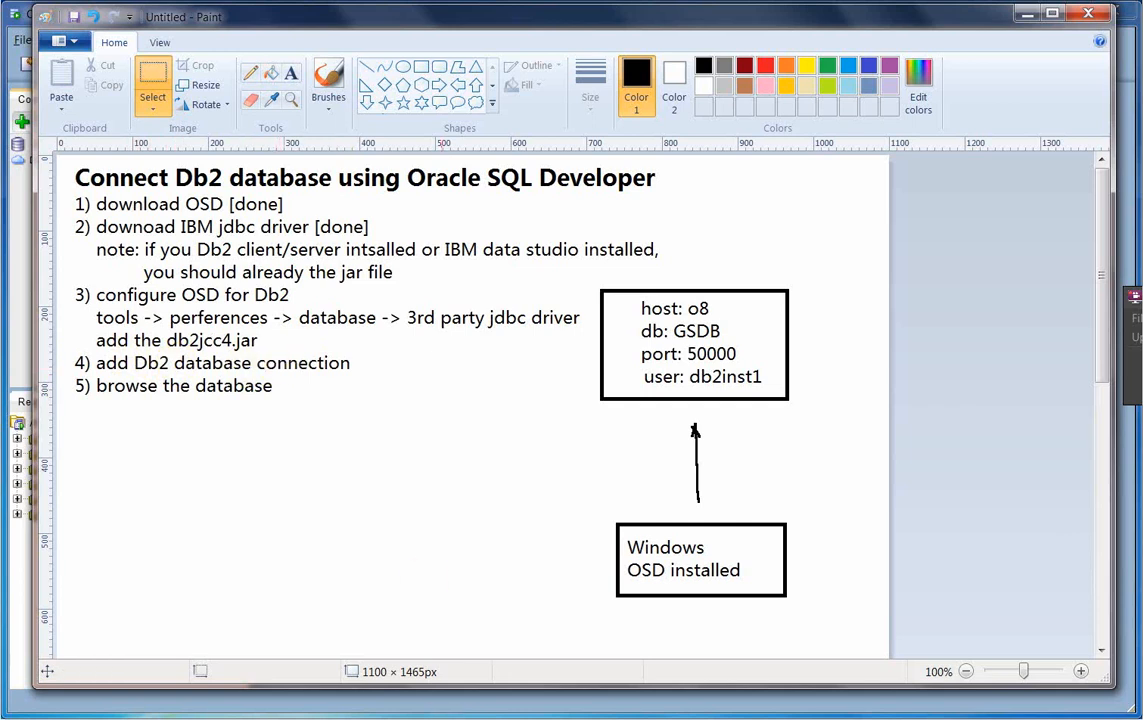
pyautogui.click(446, 718)
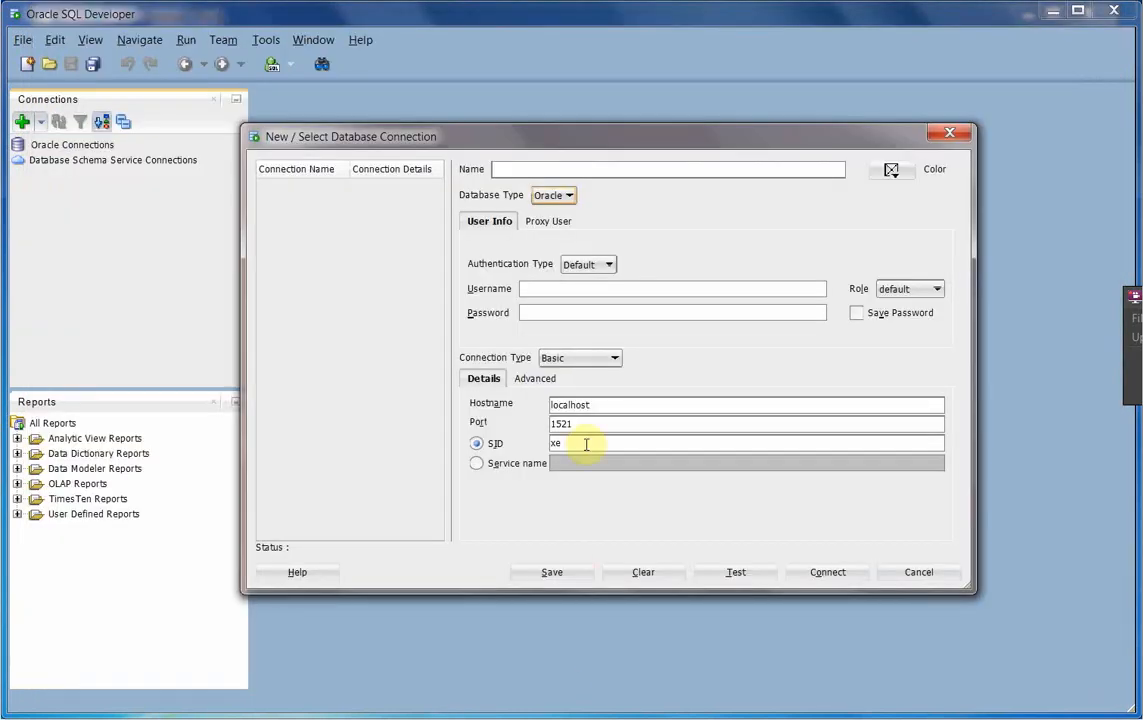
pyautogui.click(949, 133)
# - Add a new path entry under Tools > Preferences > Database > Third Party JDBC Drivers
pyautogui.click(266, 42)
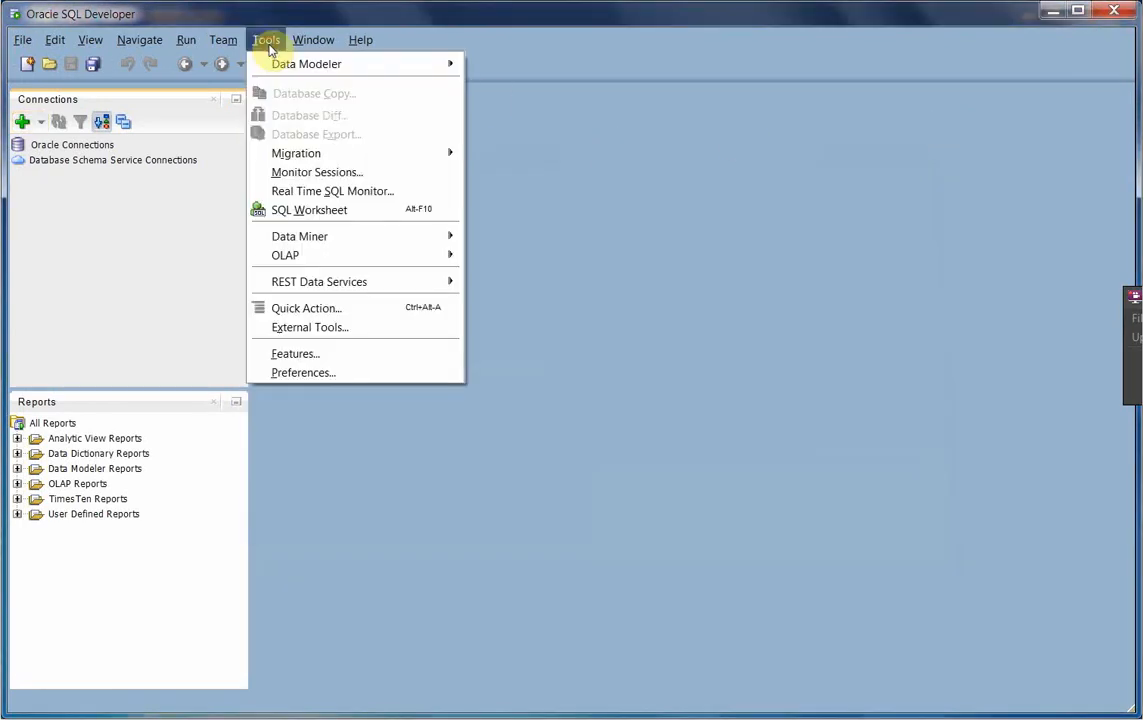
pyautogui.click(306, 376)
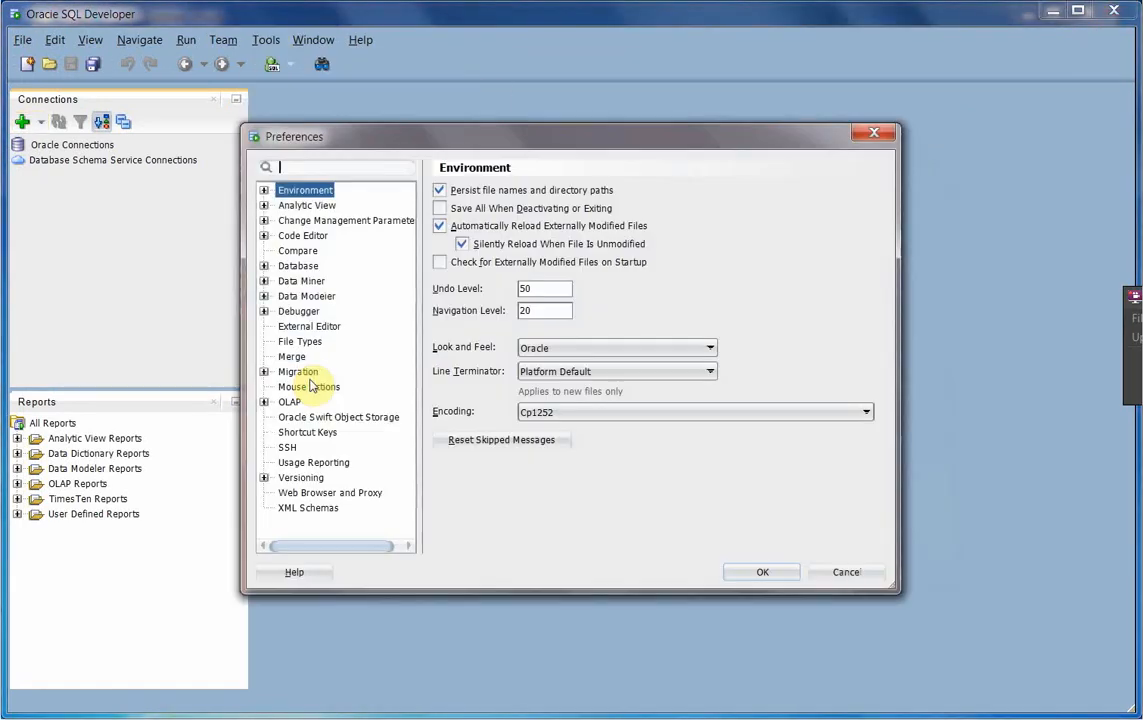
pyautogui.click(264, 266)
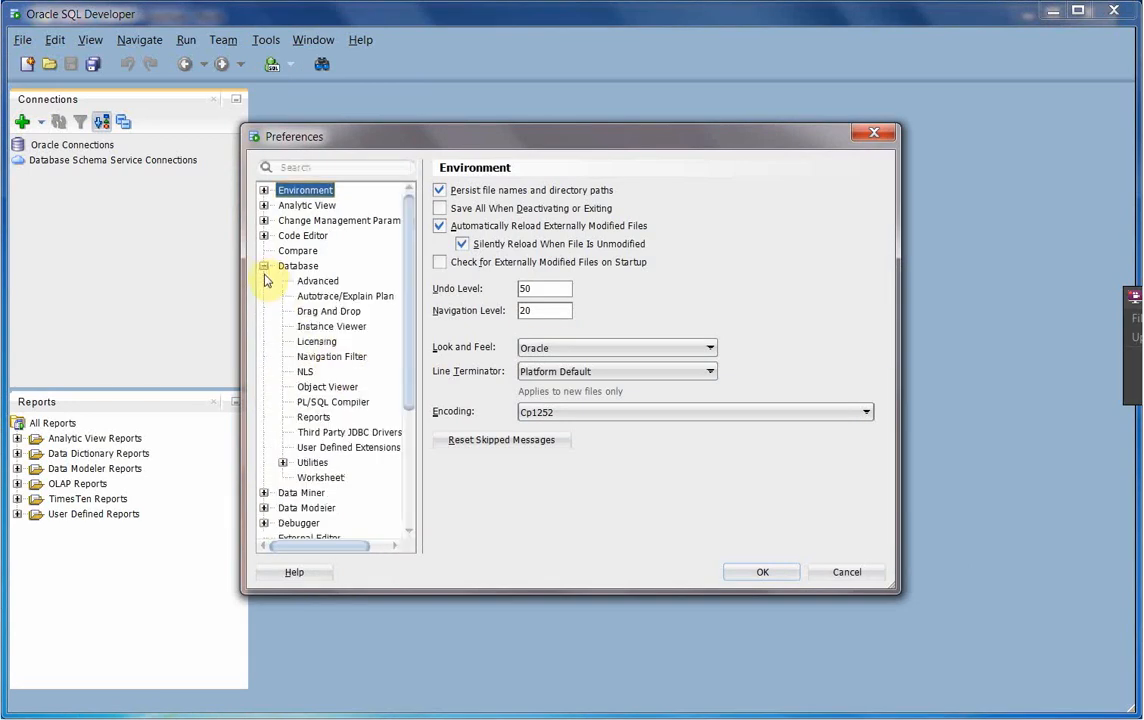
pyautogui.click(376, 434)
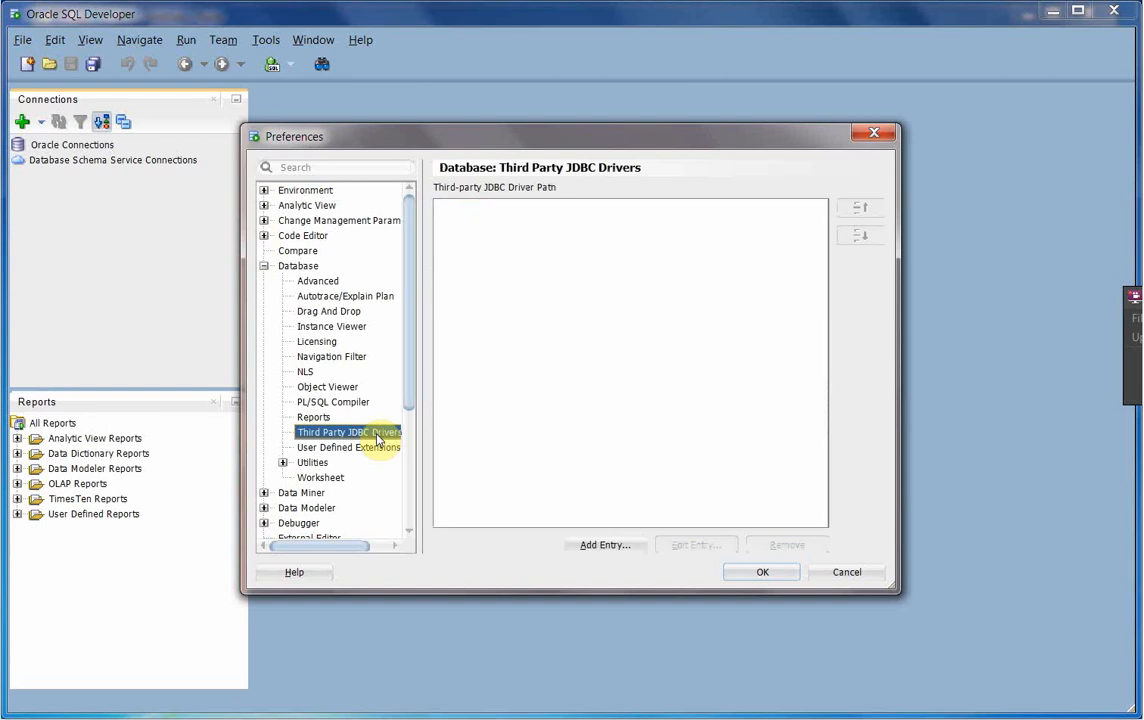
pyautogui.click(612, 546)
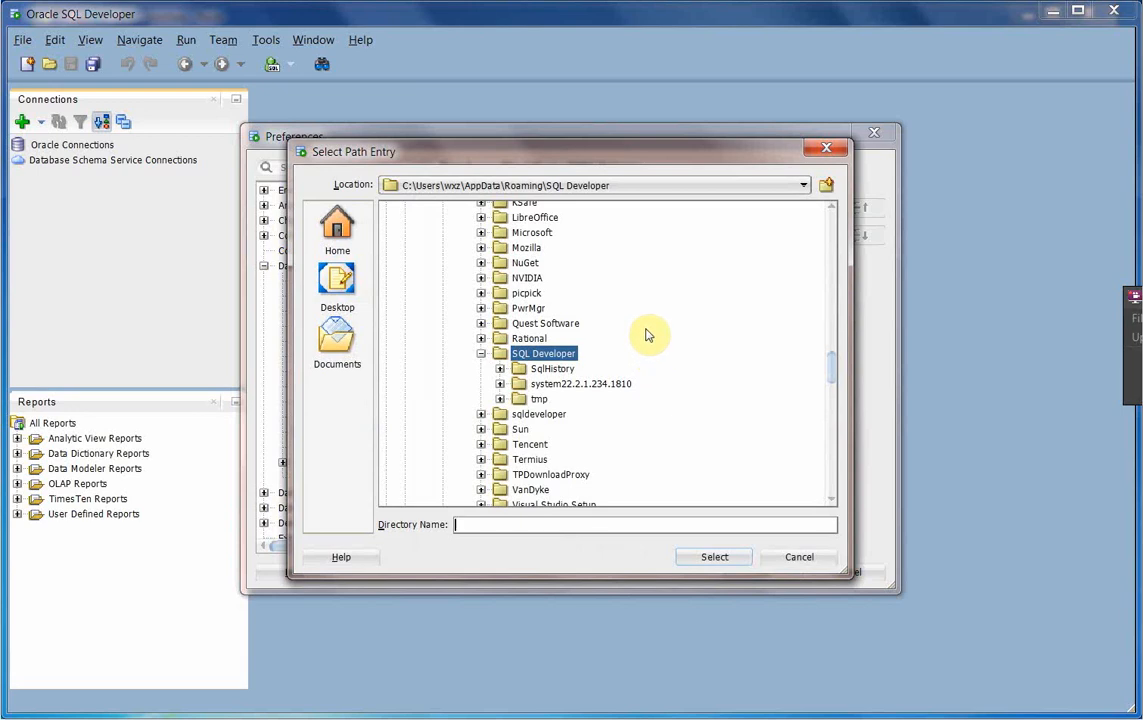
# - Point the path picker at Windows7_OS (C:) and bring the tmp_downloads Explorer window forward
pyautogui.click(801, 186)
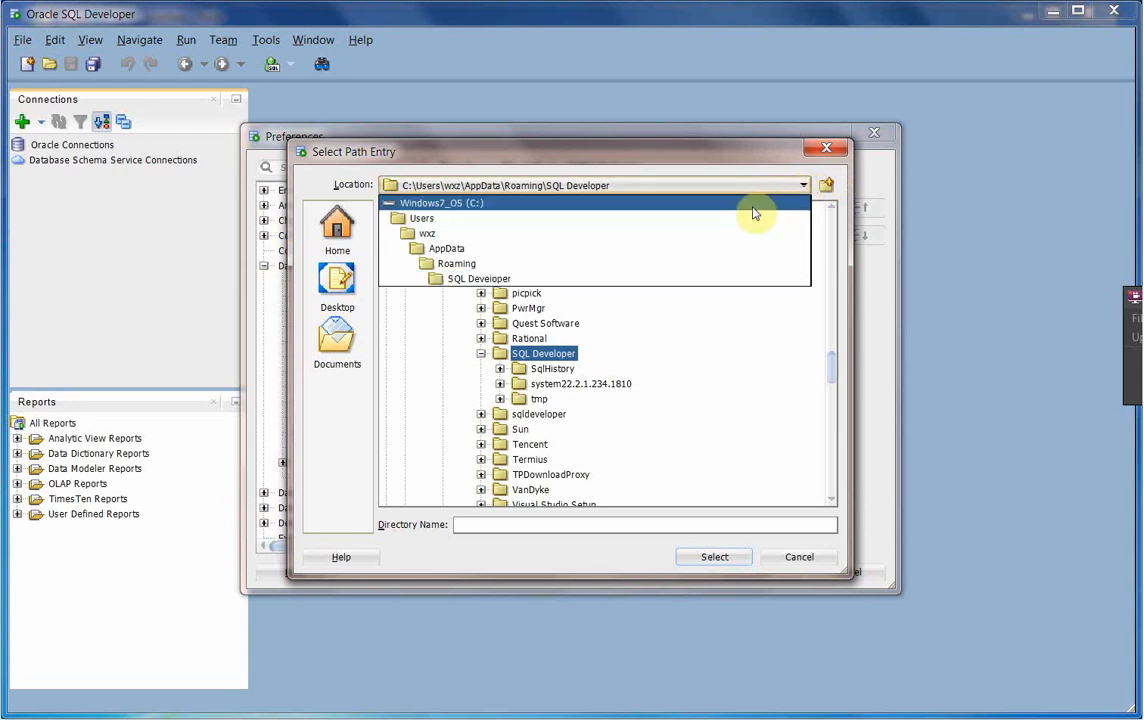
pyautogui.click(754, 207)
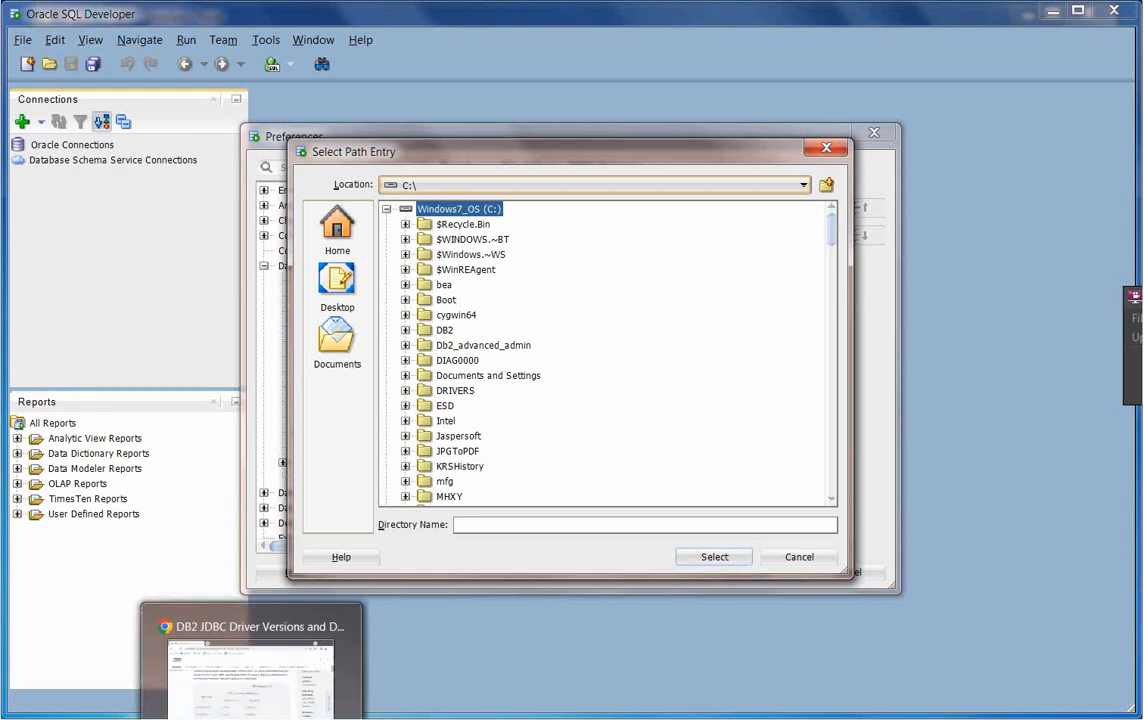
pyautogui.moveTo(213, 718)
pyautogui.click(308, 698)
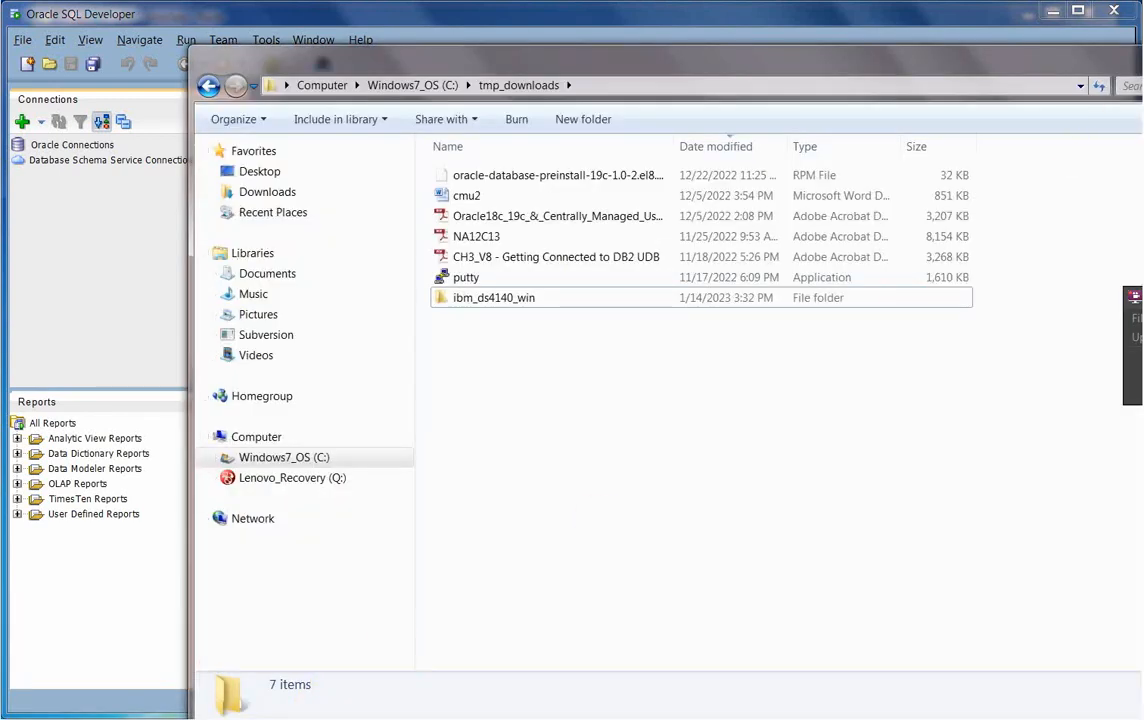
# - Copy the C:\Program Files\IBM\SQLLIB\java path from Explorer and return to the Directory Name field
pyautogui.click(1142, 50)
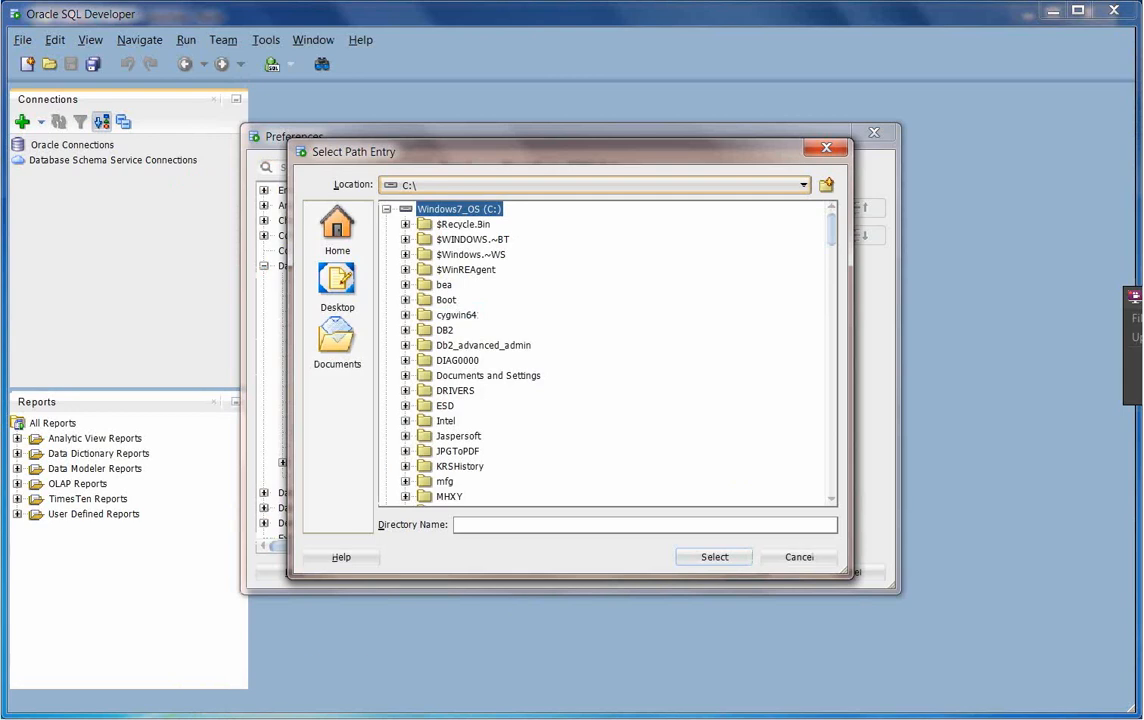
pyautogui.click(225, 718)
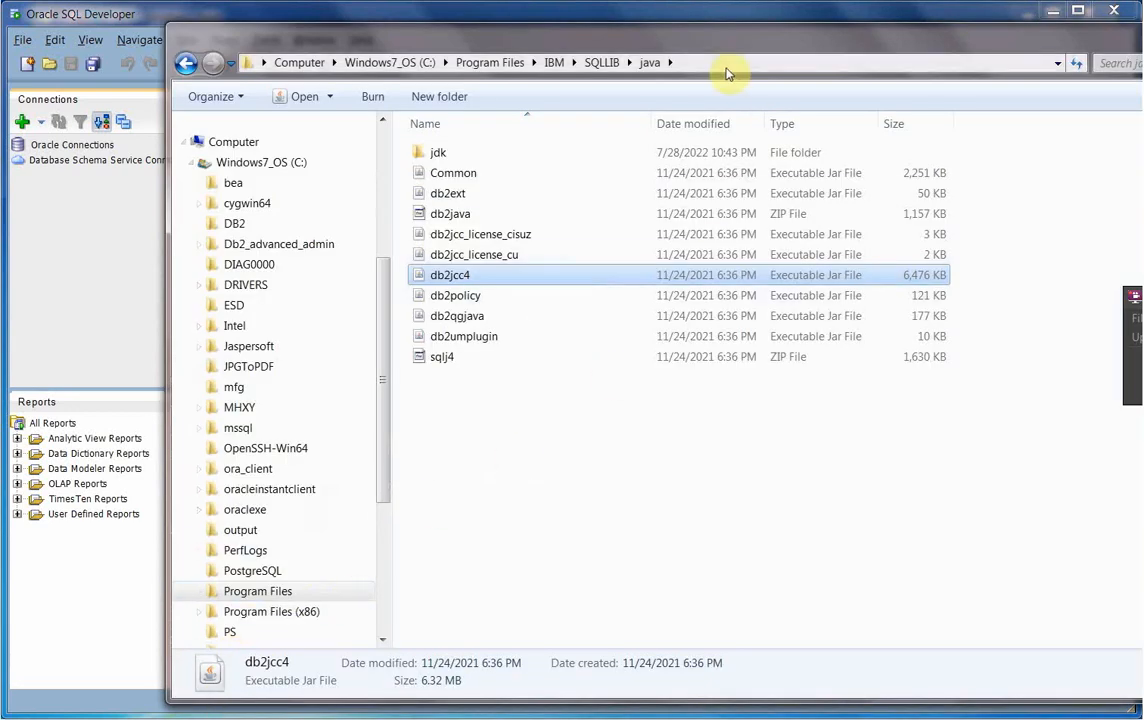
pyautogui.click(716, 61)
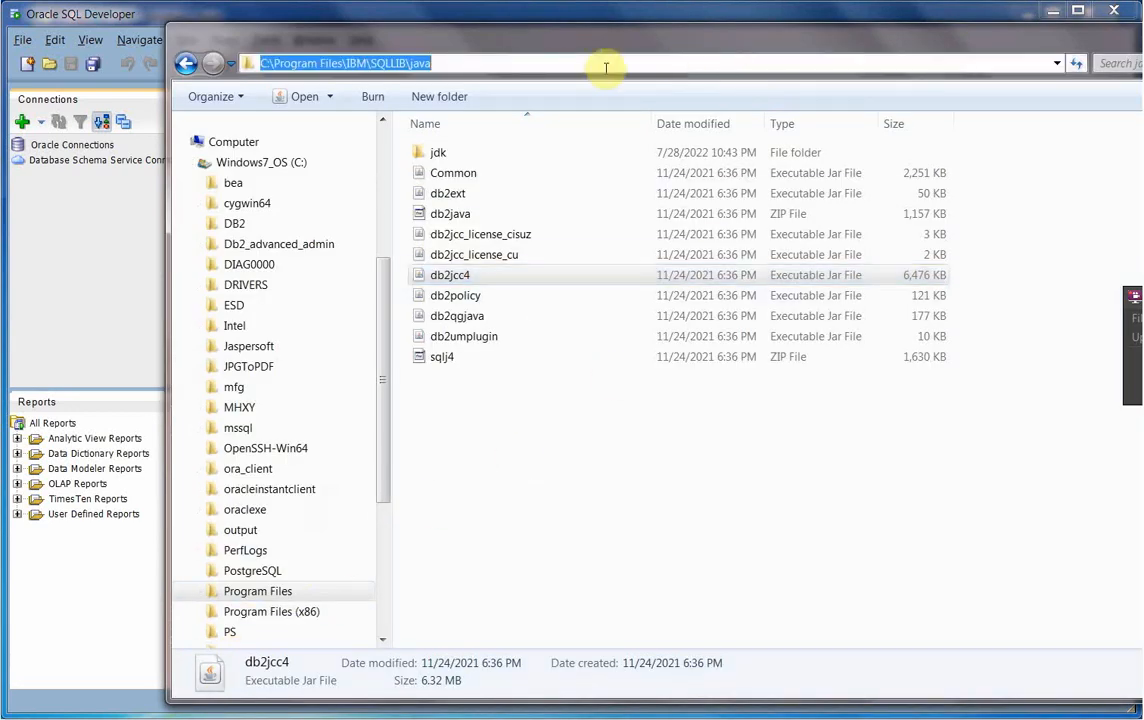
pyautogui.rightClick(358, 61)
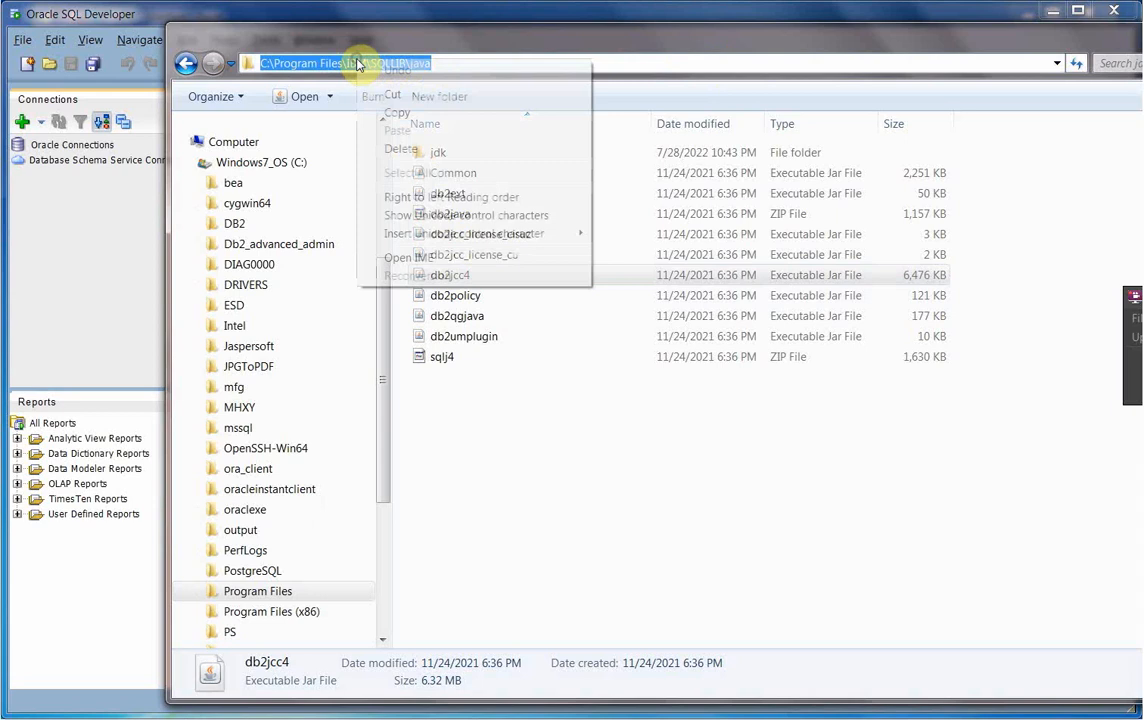
pyautogui.click(407, 113)
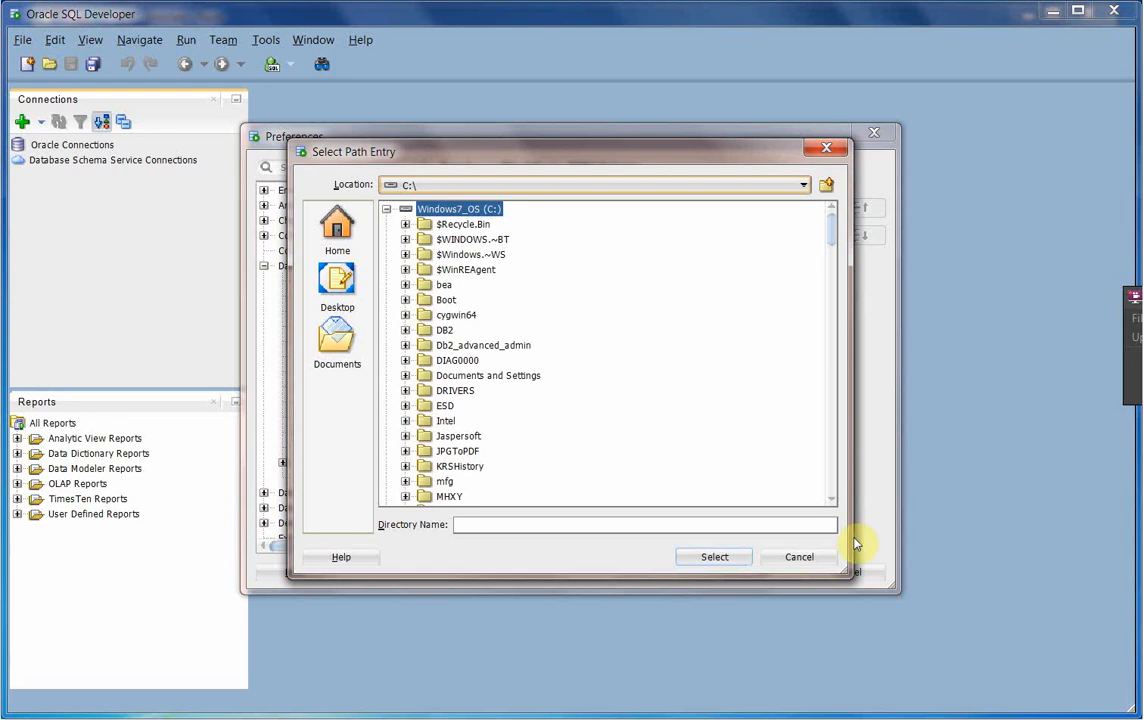
pyautogui.click(625, 524)
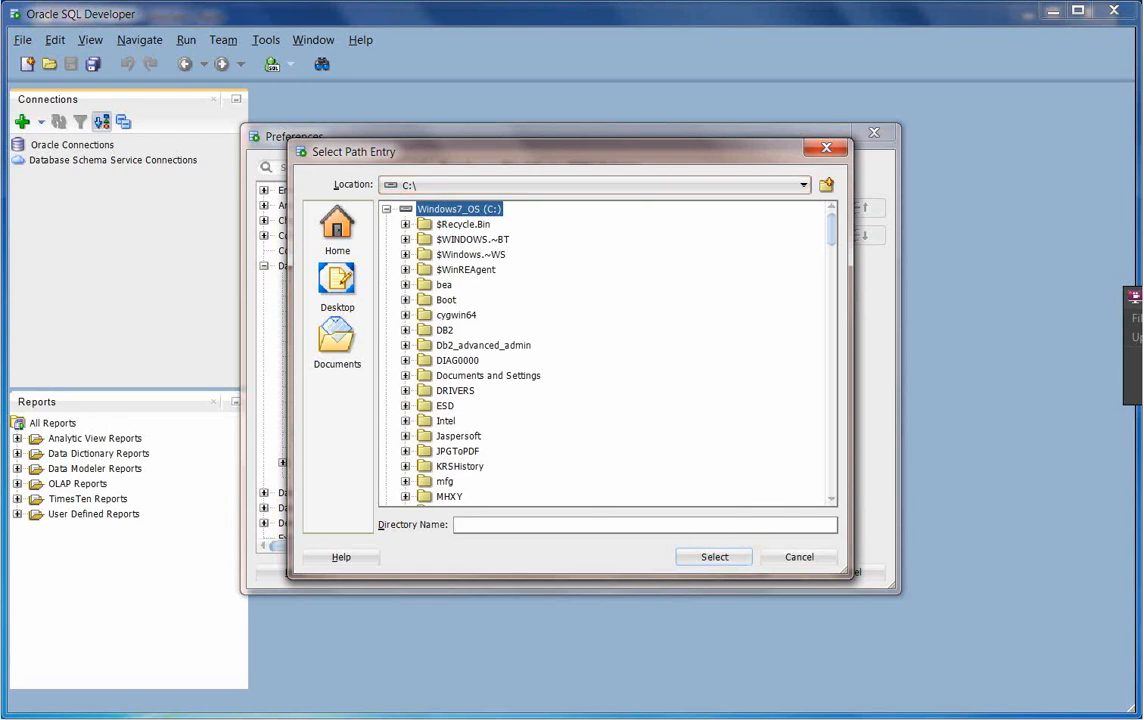
# - Paste the SQLLIB java path, select db2jcc4.jar as the driver, and confirm Preferences with OK
pyautogui.hotkey('ctrl', 'v')
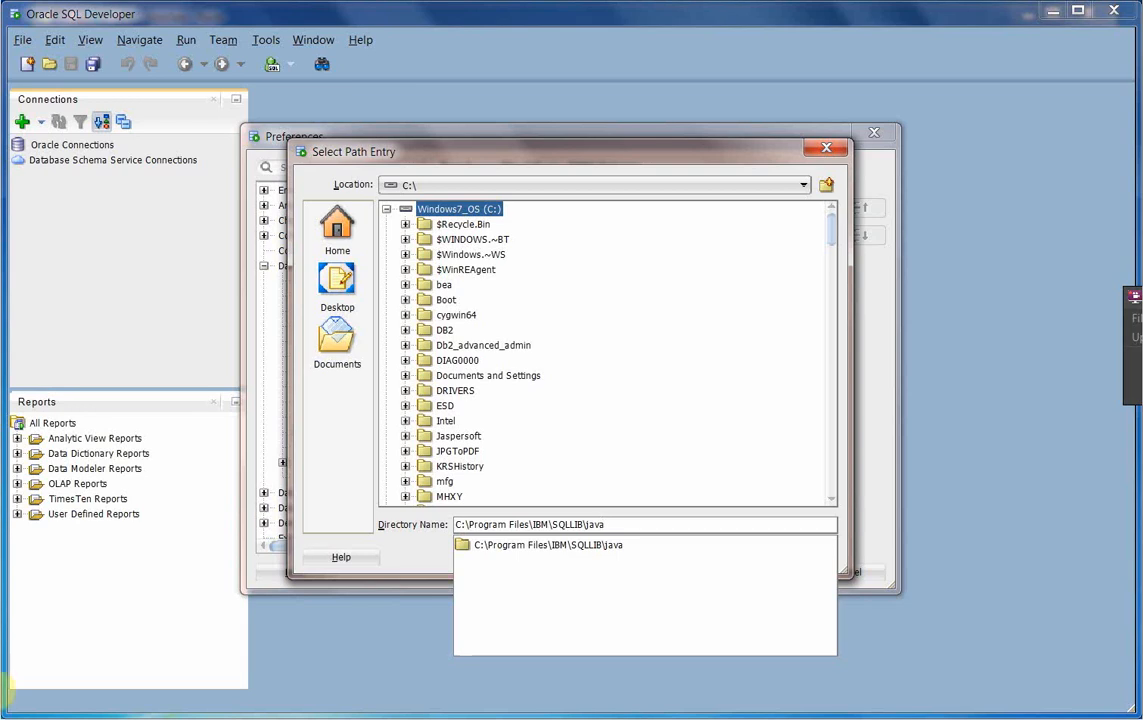
pyautogui.click(677, 270)
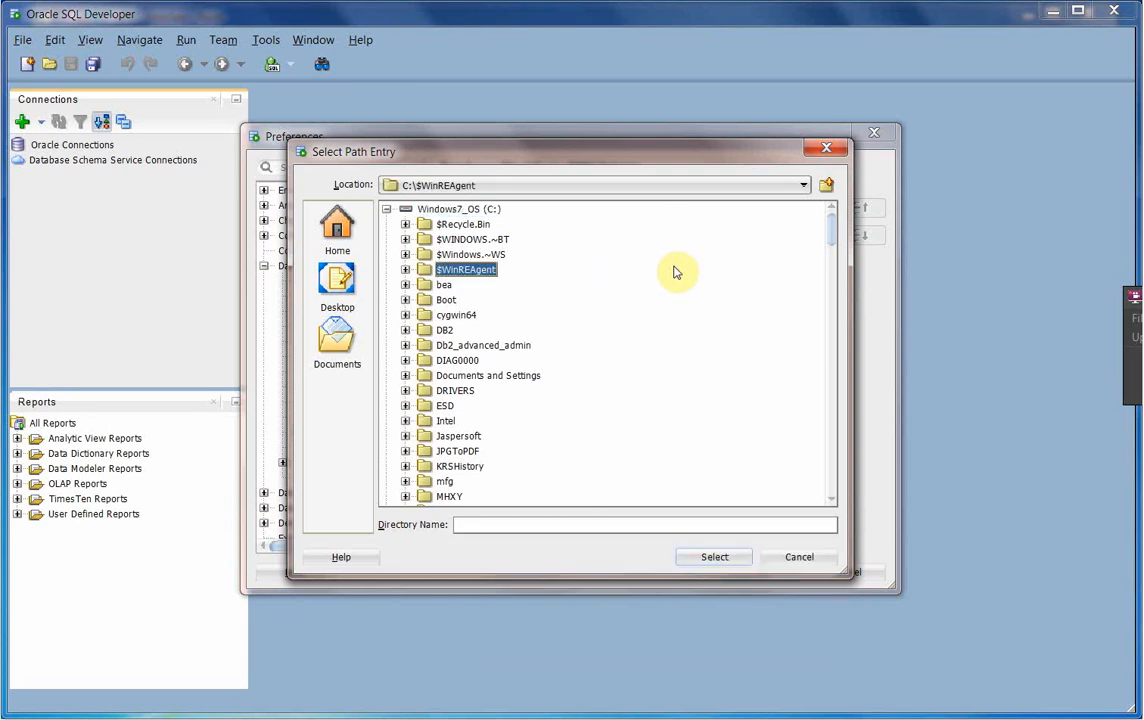
pyautogui.click(615, 524)
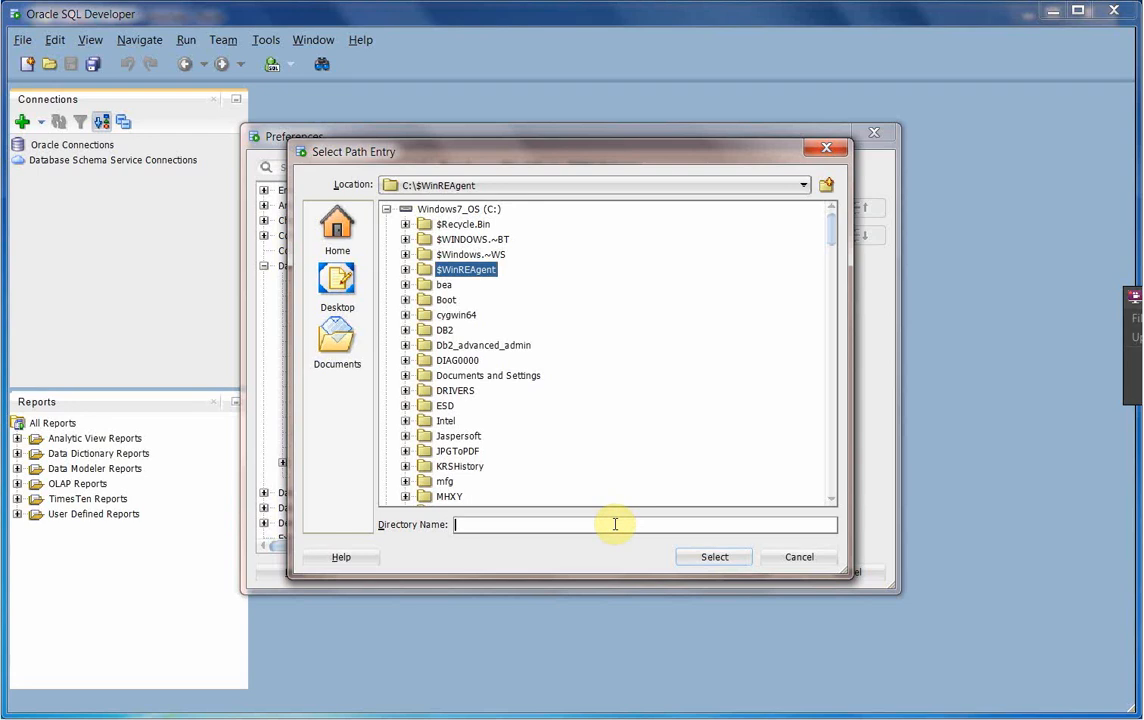
pyautogui.hotkey('ctrl', 'v')
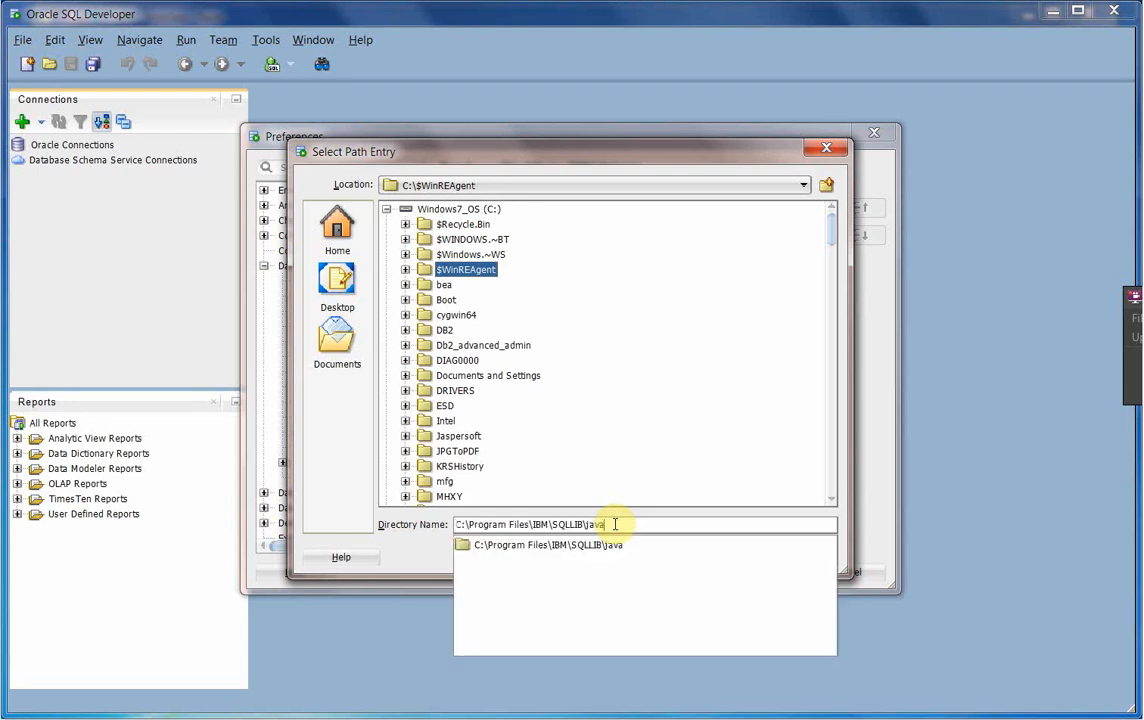
pyautogui.press('Return')
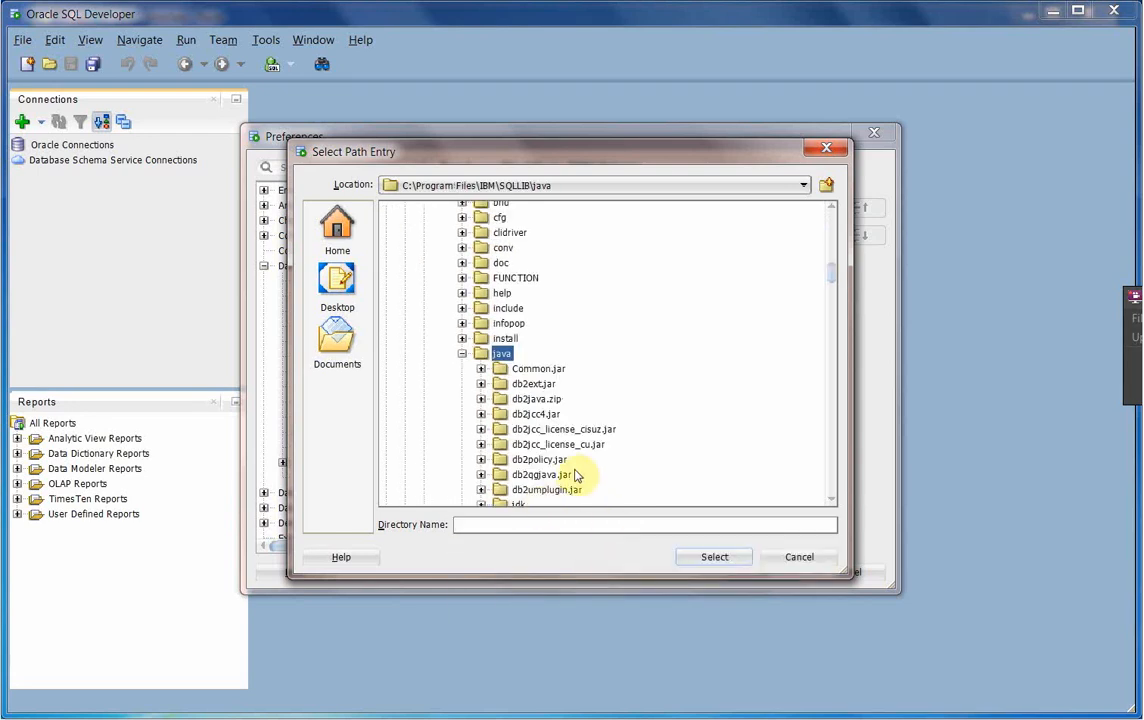
pyautogui.click(532, 414)
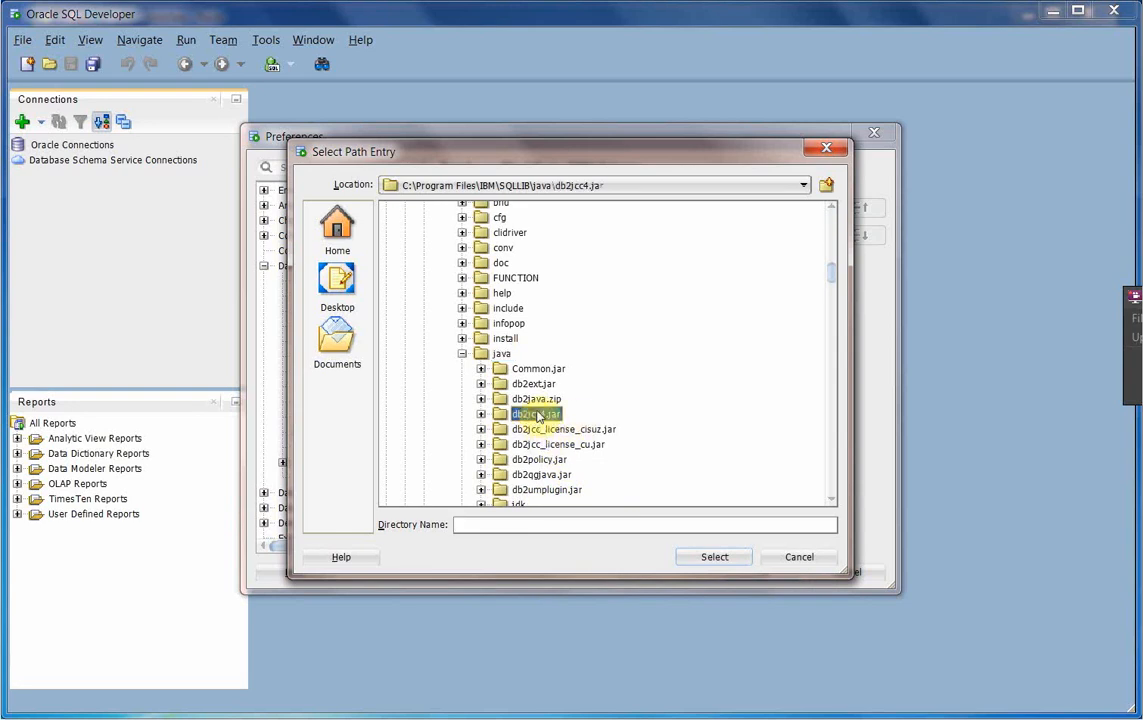
pyautogui.click(714, 556)
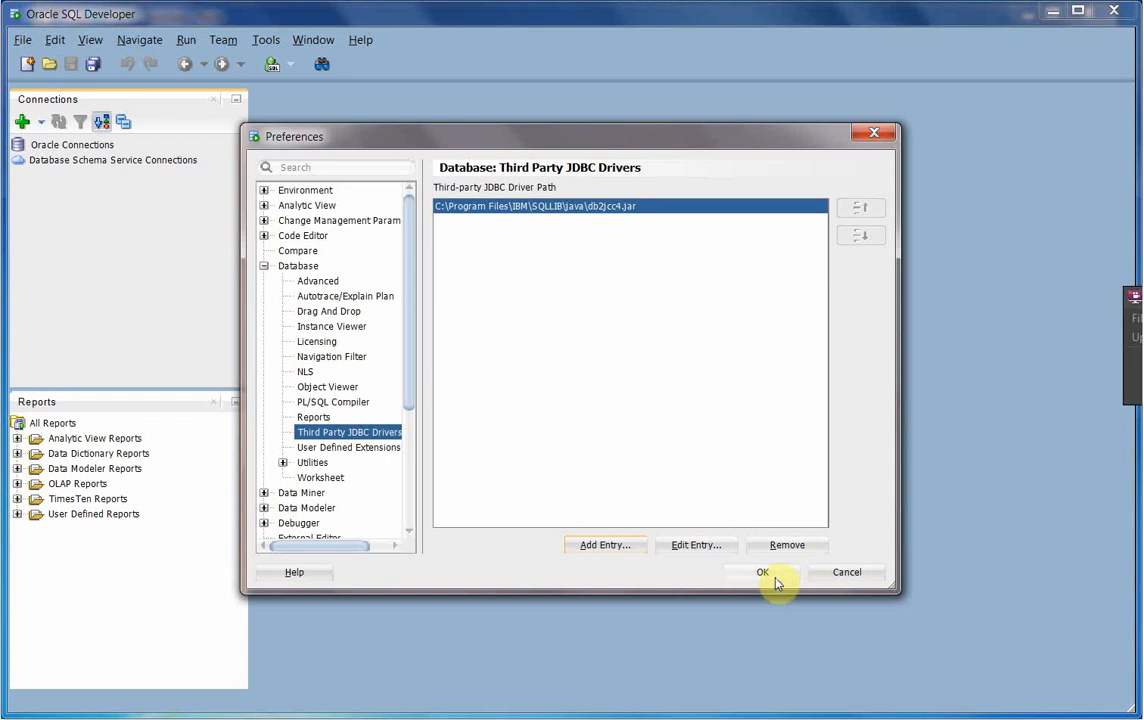
pyautogui.click(763, 574)
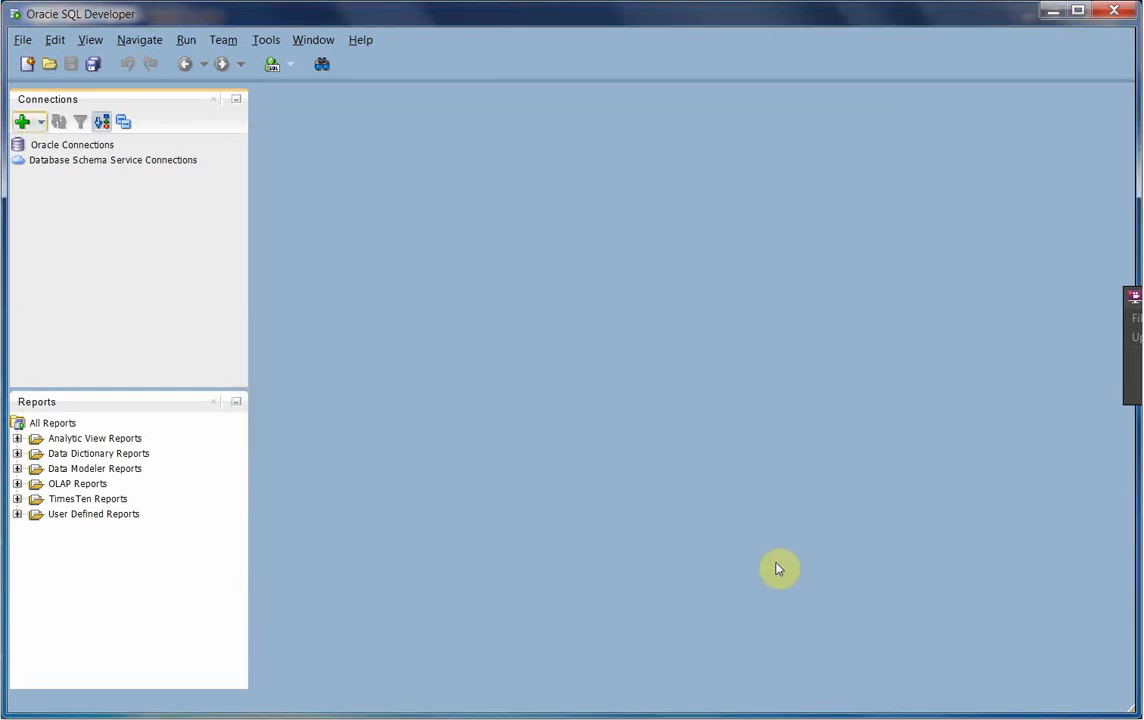
# - Start a new connection under Oracle Connections with database type DB2, then bring up the Paint notes
pyautogui.click(72, 150)
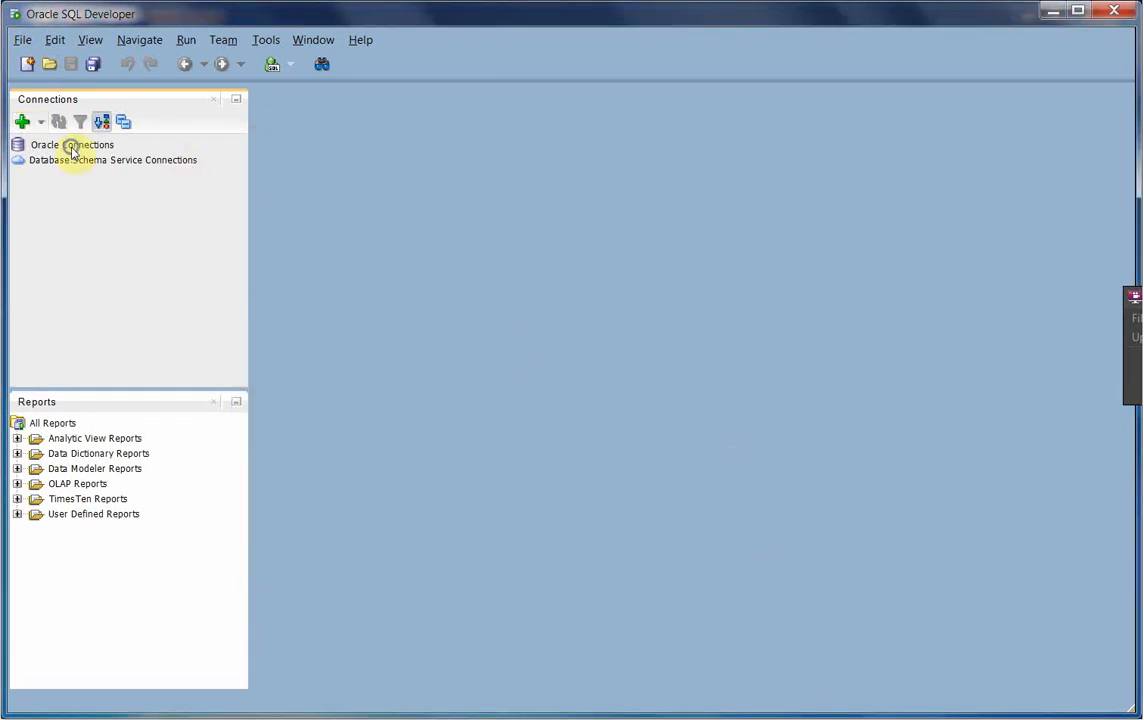
pyautogui.rightClick(72, 150)
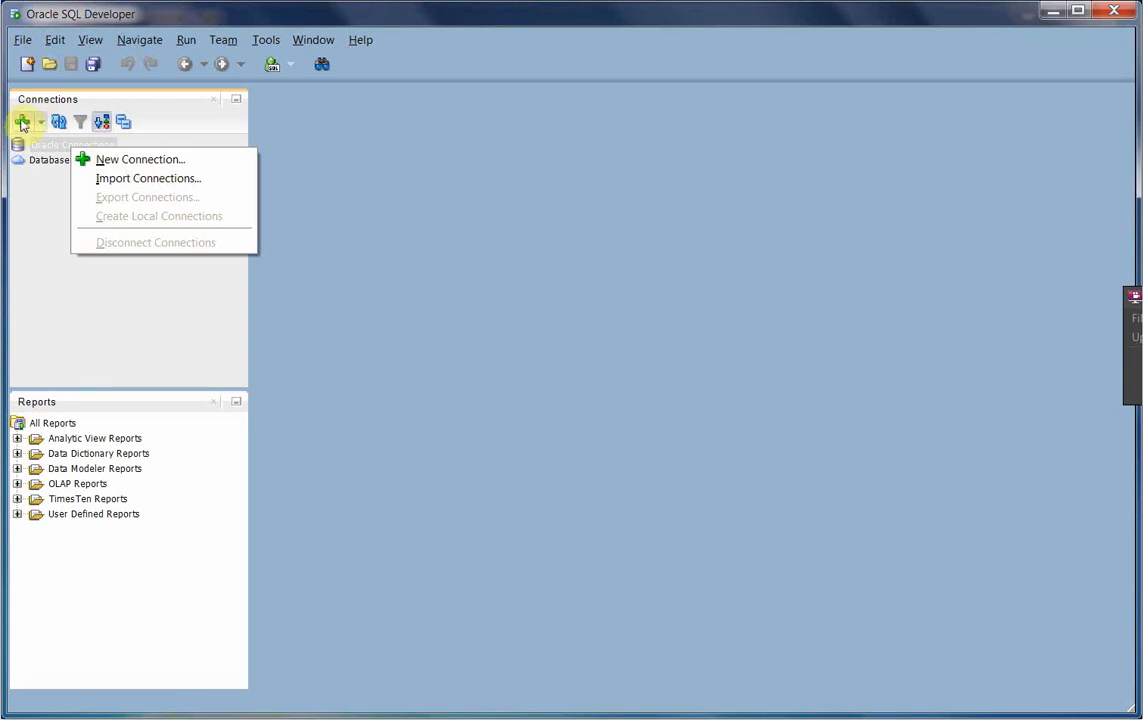
pyautogui.click(148, 159)
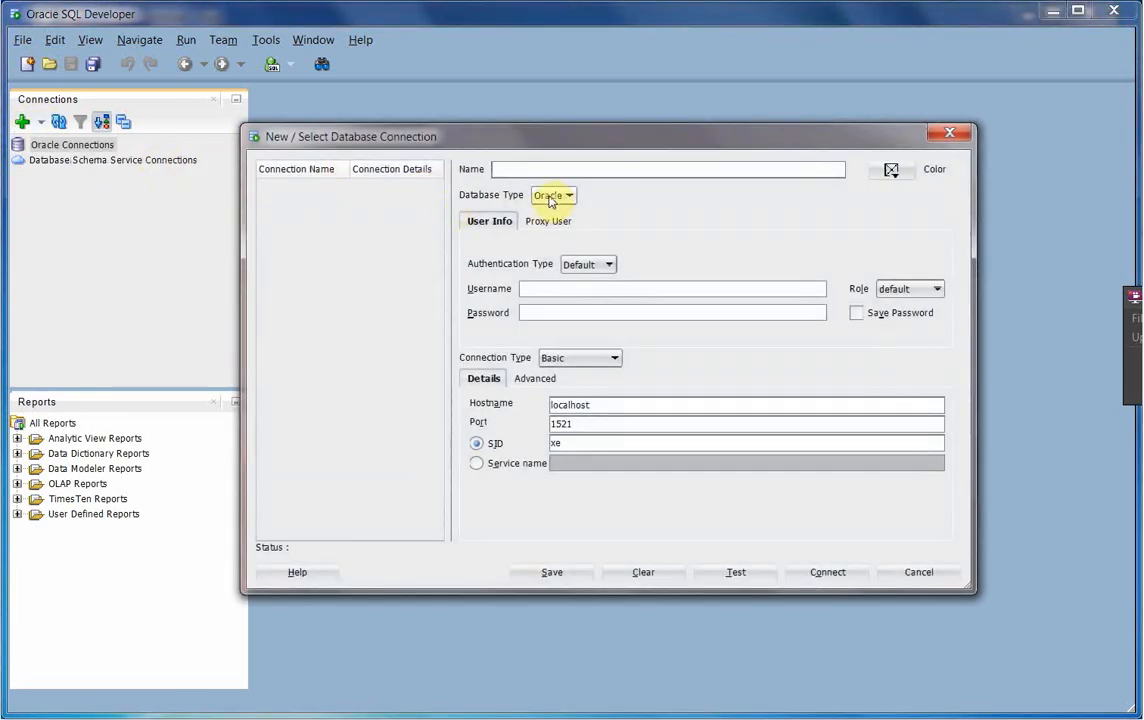
pyautogui.click(568, 196)
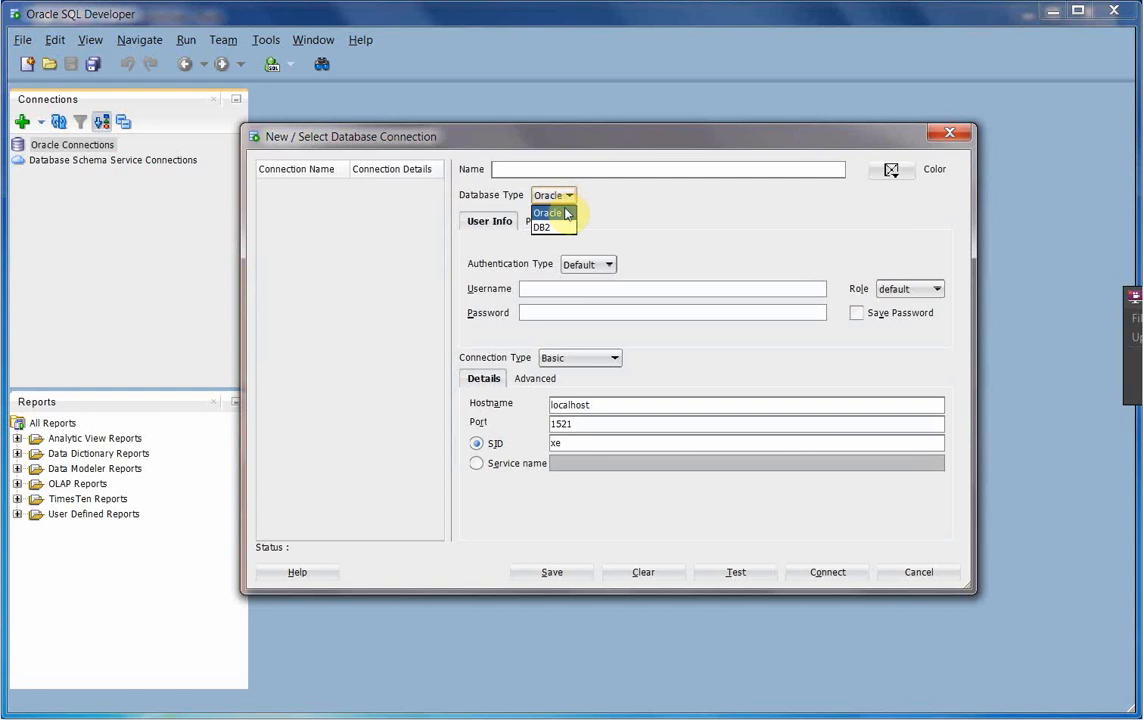
pyautogui.click(560, 226)
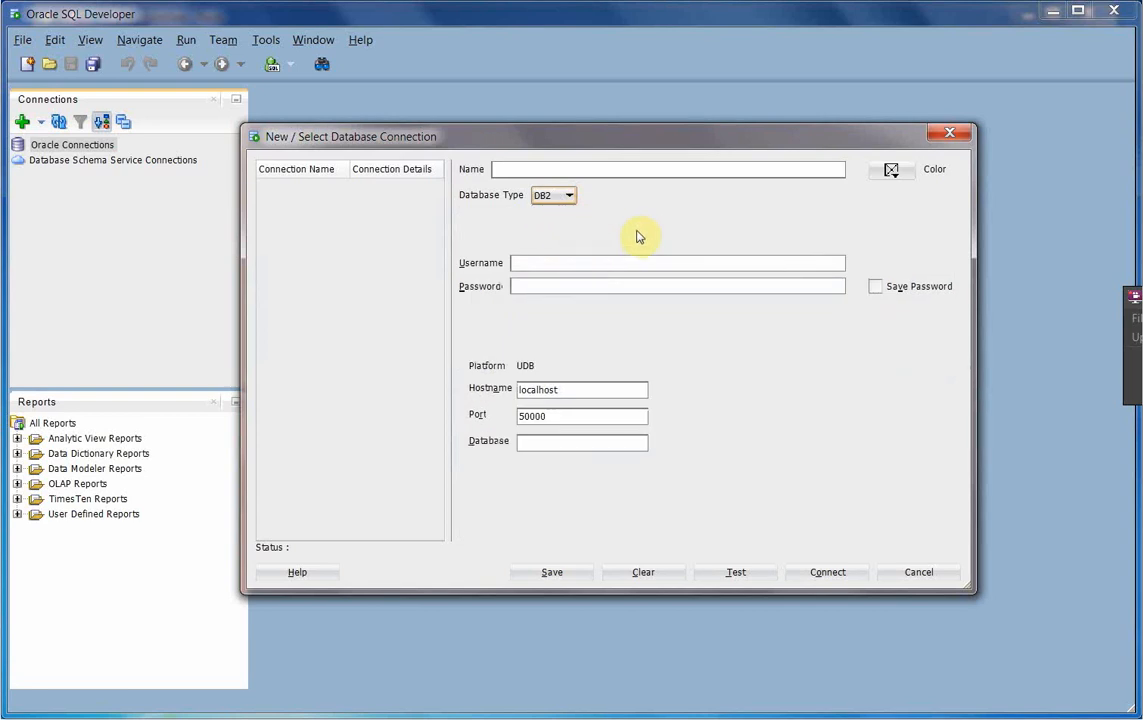
pyautogui.click(607, 168)
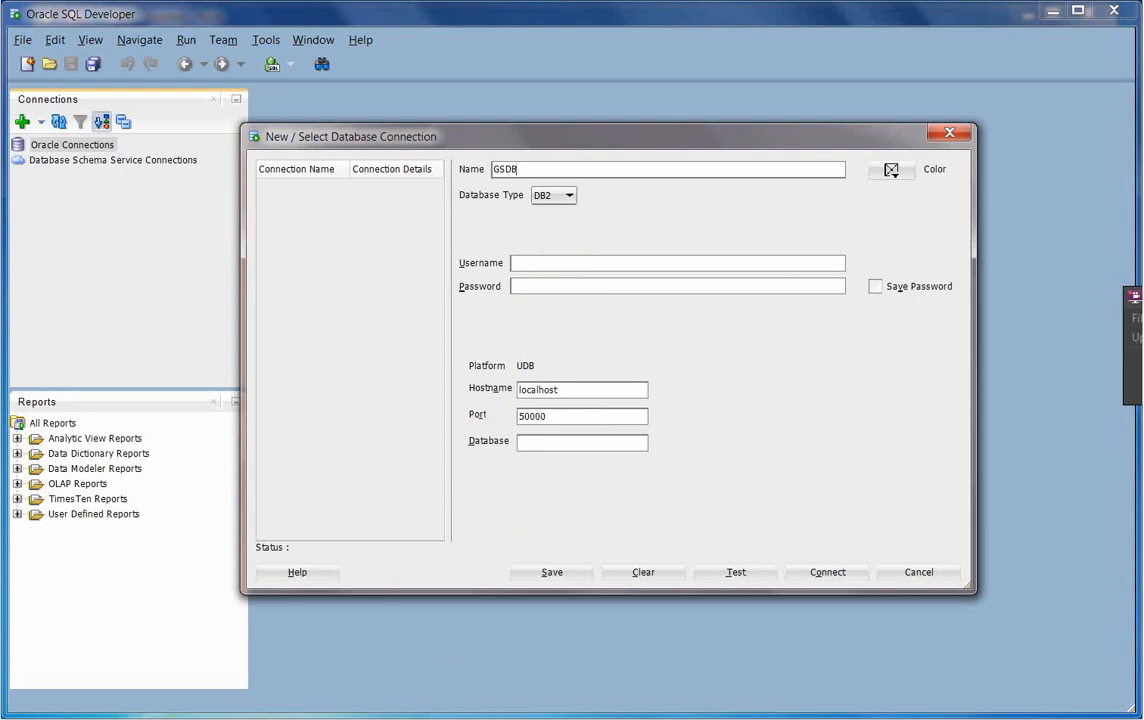
pyautogui.hotkey('alt', 'Tab')
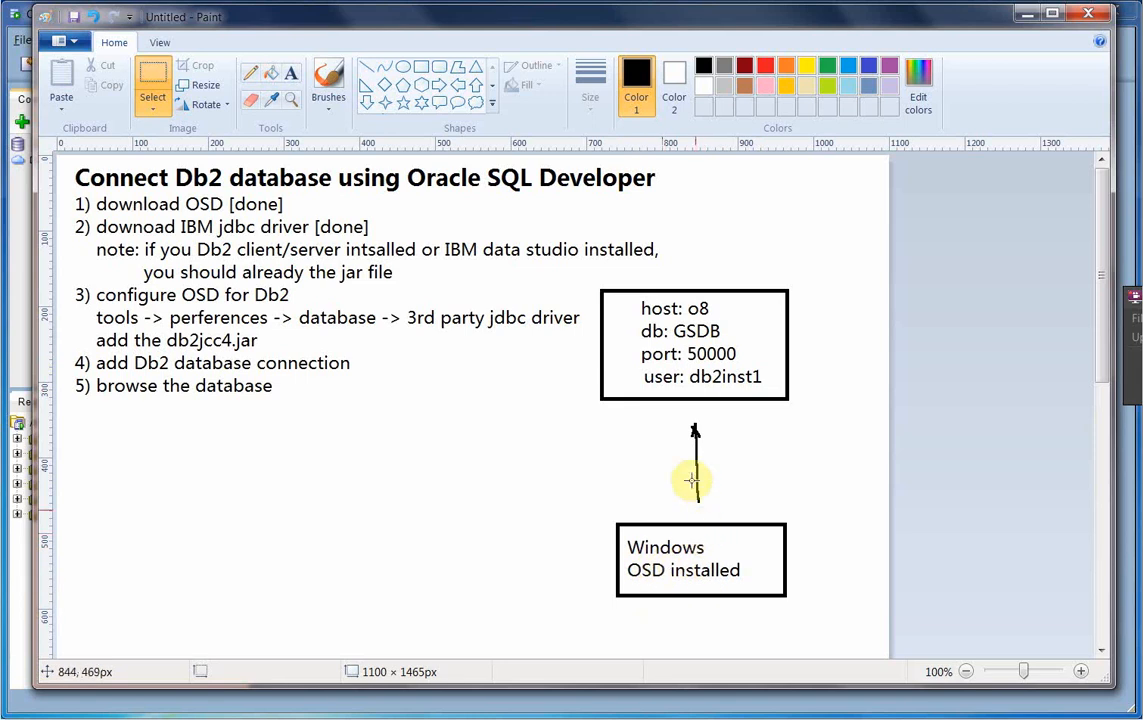
# - Minimize the Paint notes to return to the DB2 connection form
pyautogui.click(1018, 16)
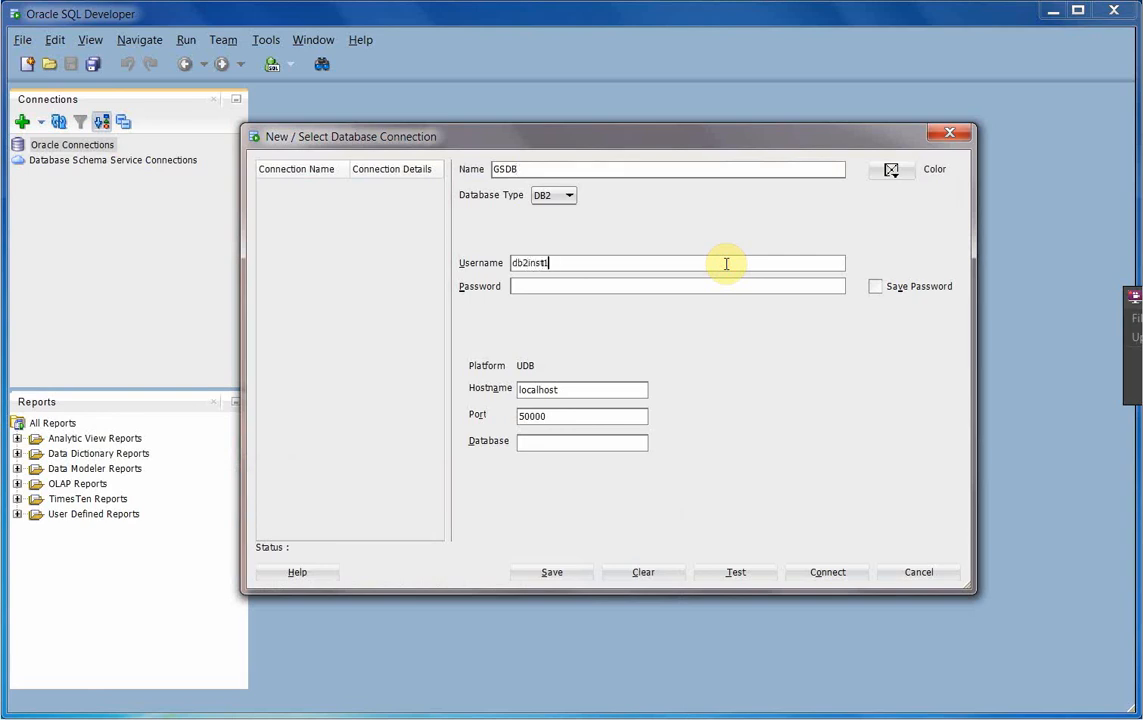
# - Enter the password, hostname o8 and database GSDB, then test the connection until it reports Success
pyautogui.click(691, 288)
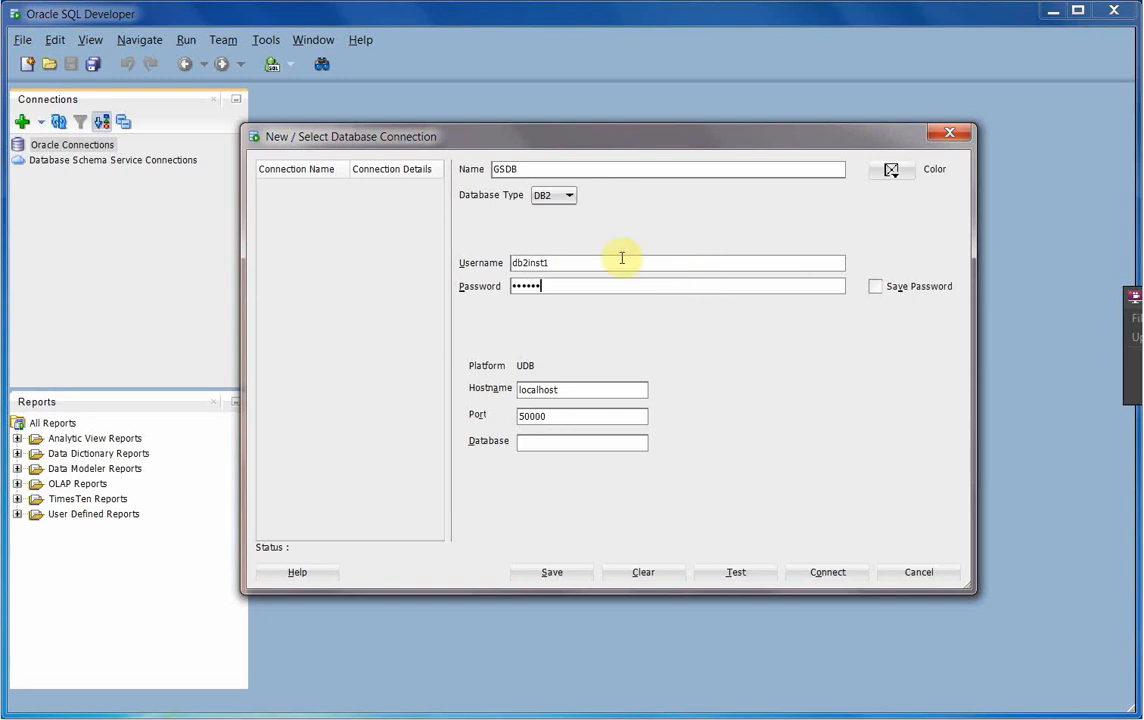
pyautogui.click(600, 392)
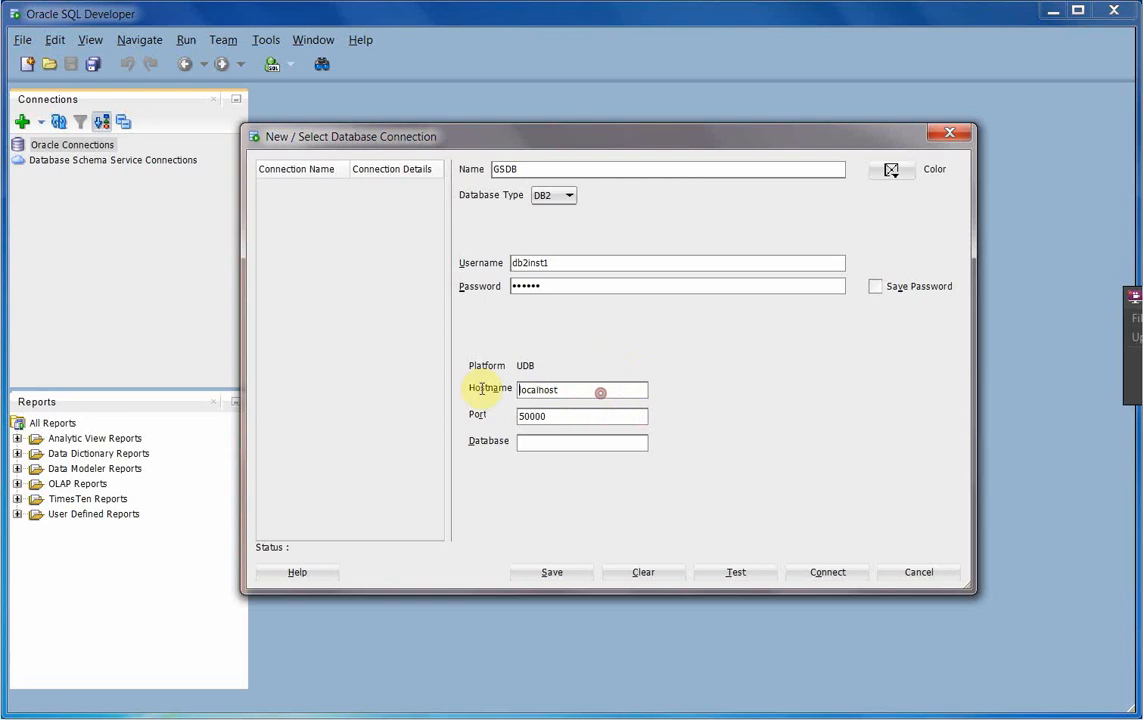
pyautogui.doubleClick(590, 388)
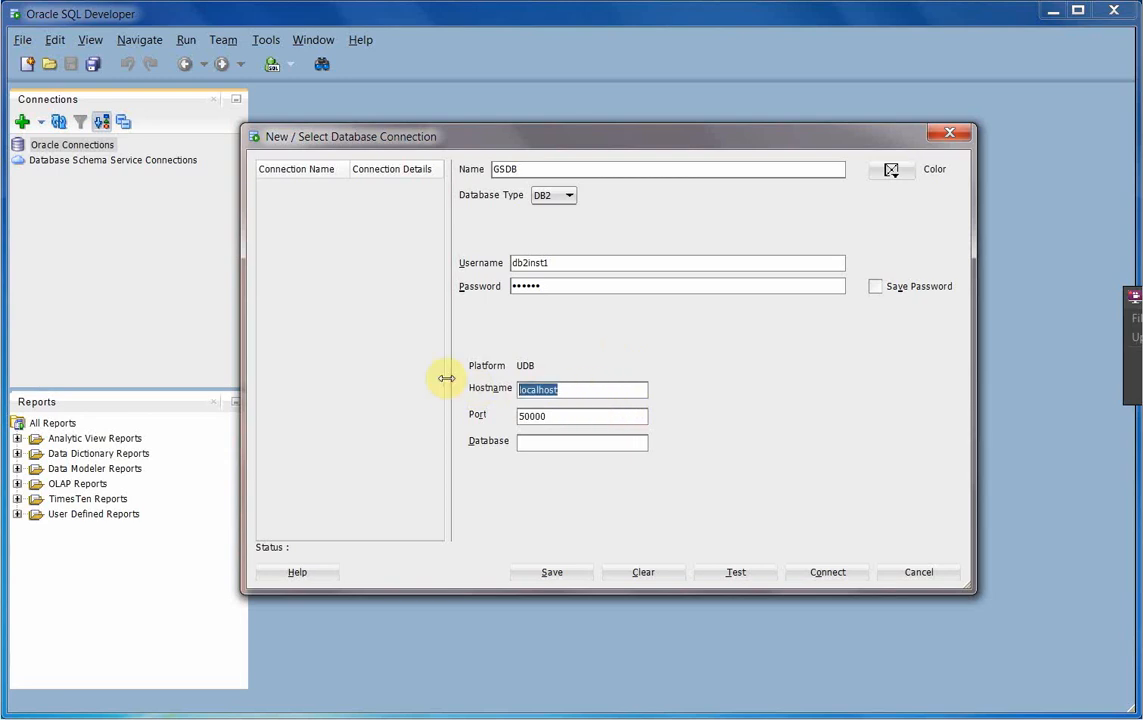
pyautogui.write('q8')
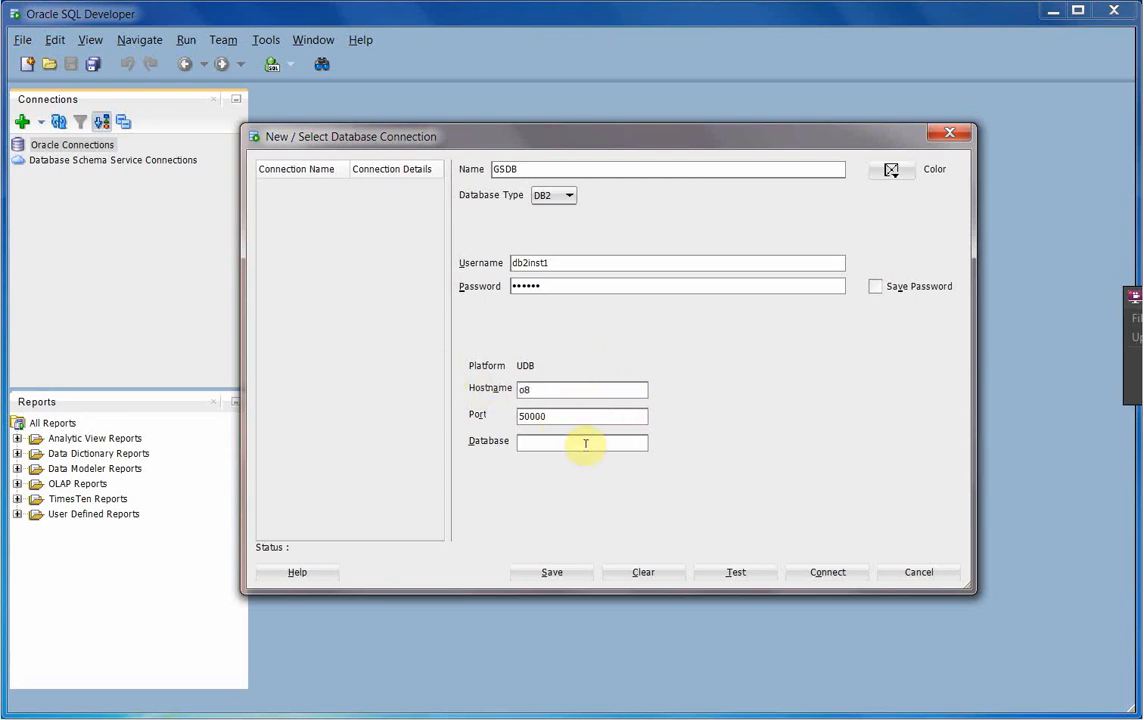
pyautogui.click(580, 442)
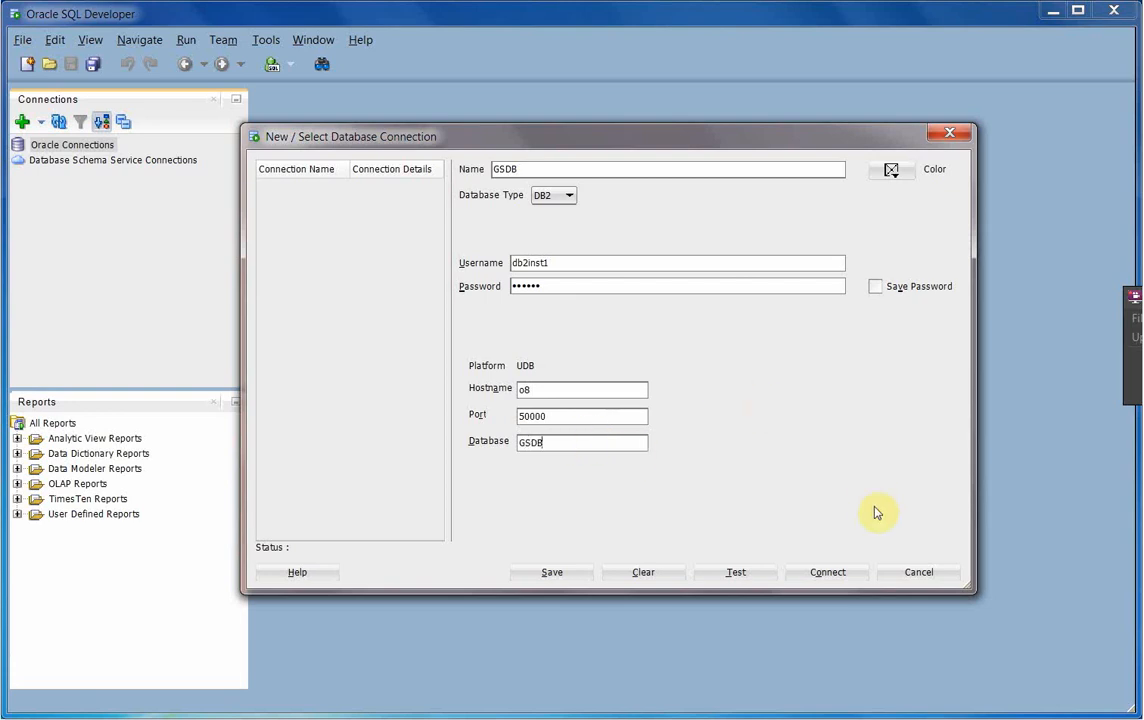
pyautogui.click(744, 568)
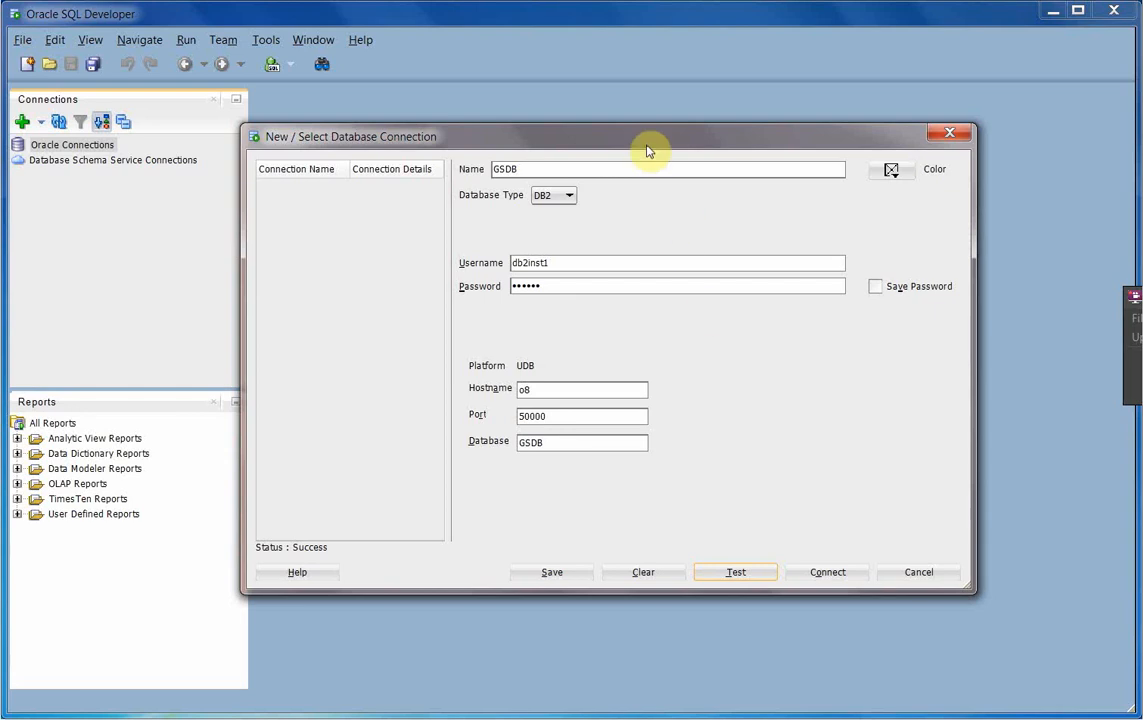
pyautogui.click(735, 574)
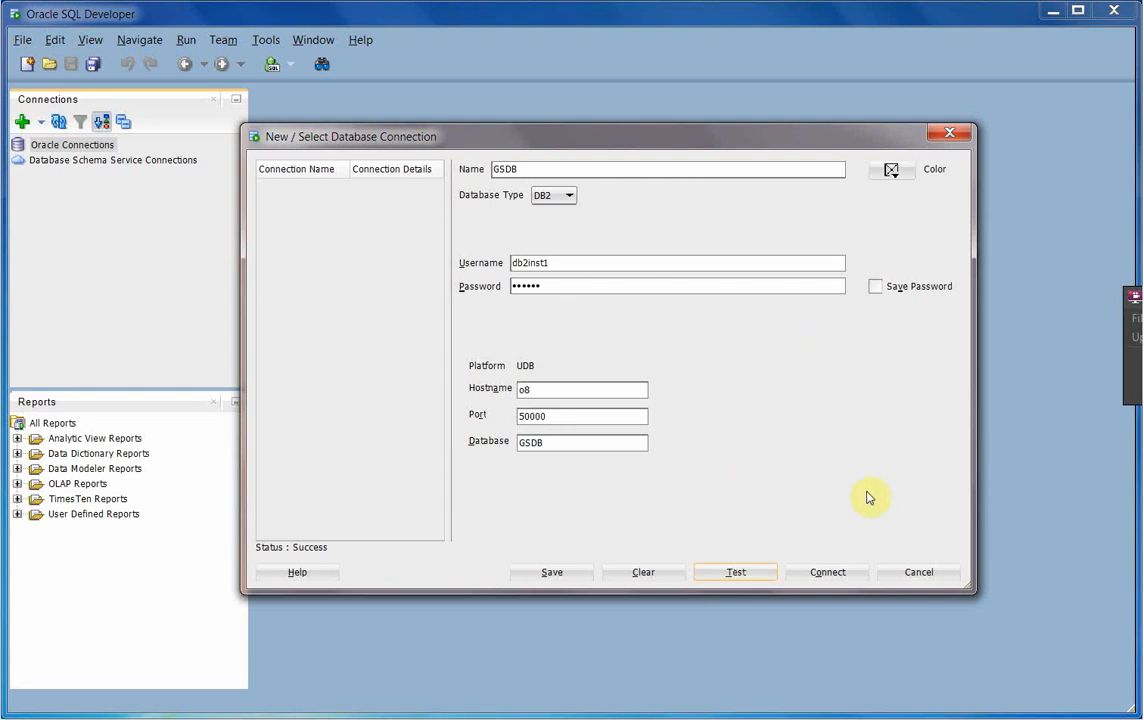
# - Connect to GSDB and expand the connection and its GOSALES schema
pyautogui.click(830, 572)
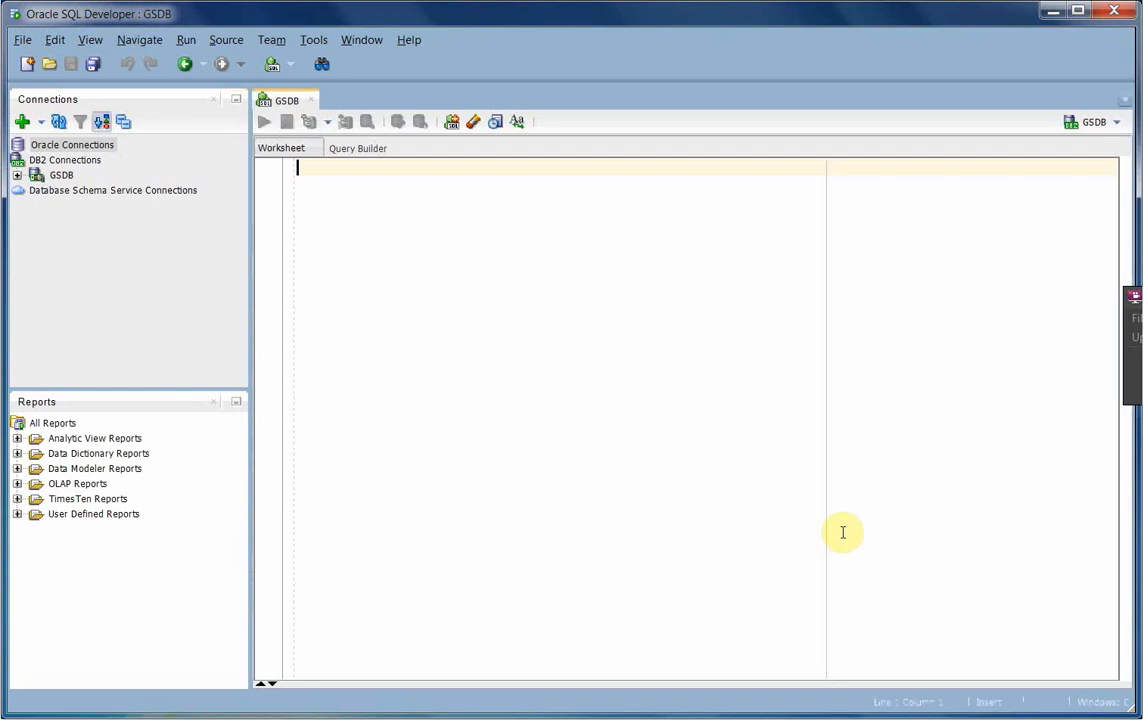
pyautogui.click(17, 175)
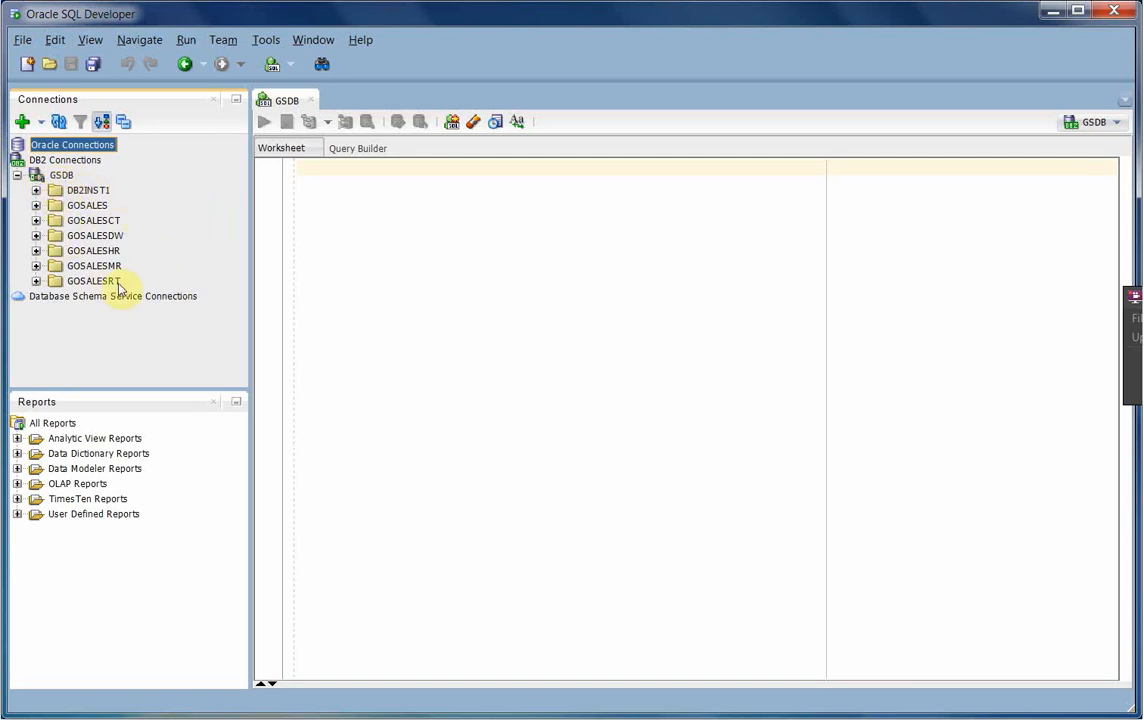
pyautogui.click(36, 205)
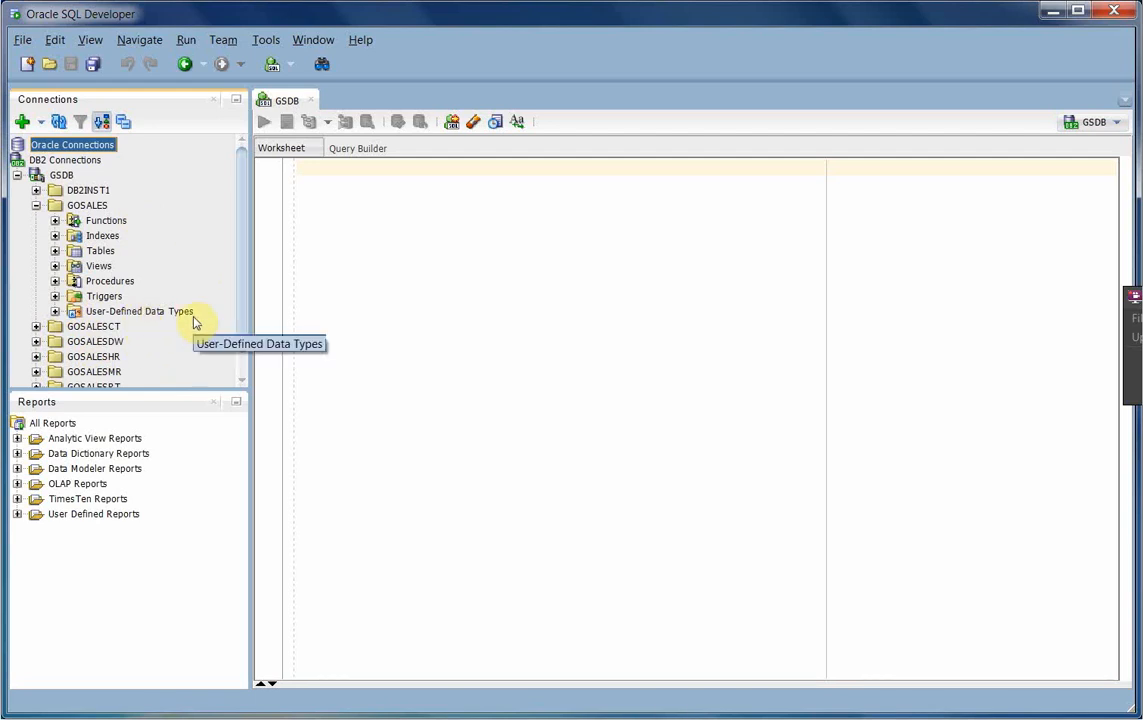
# - List the GOSALES tables and open the COUNTRY table
pyautogui.click(55, 251)
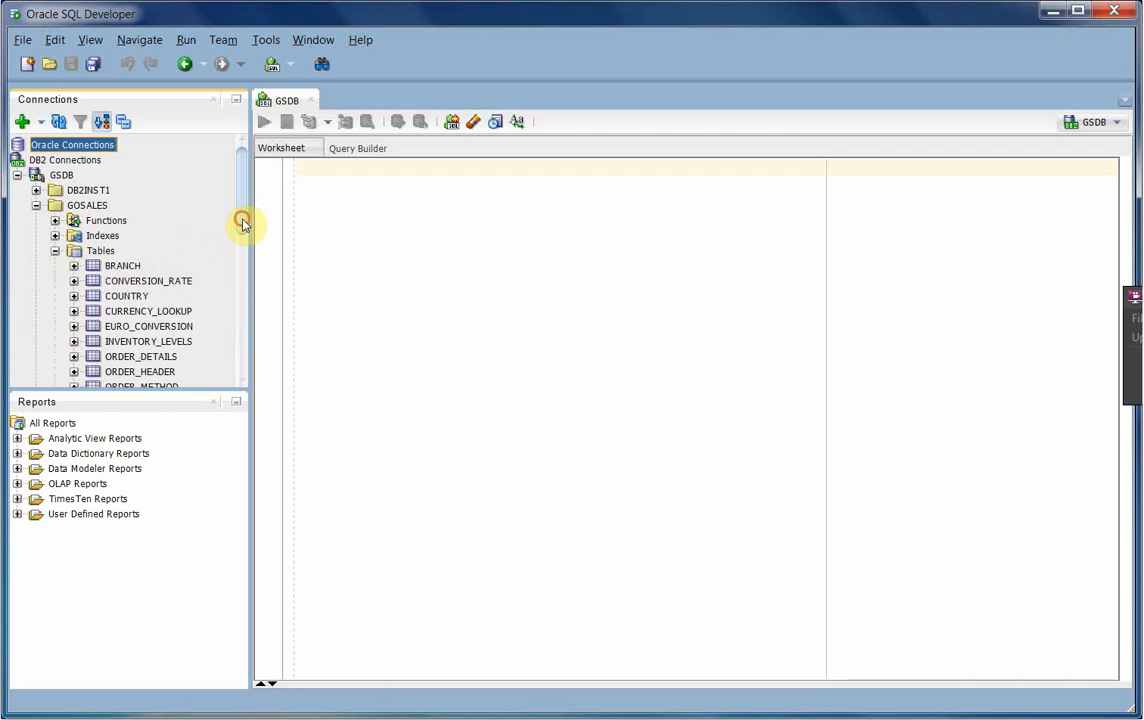
pyautogui.moveTo(243, 220); pyautogui.dragTo(242, 235)
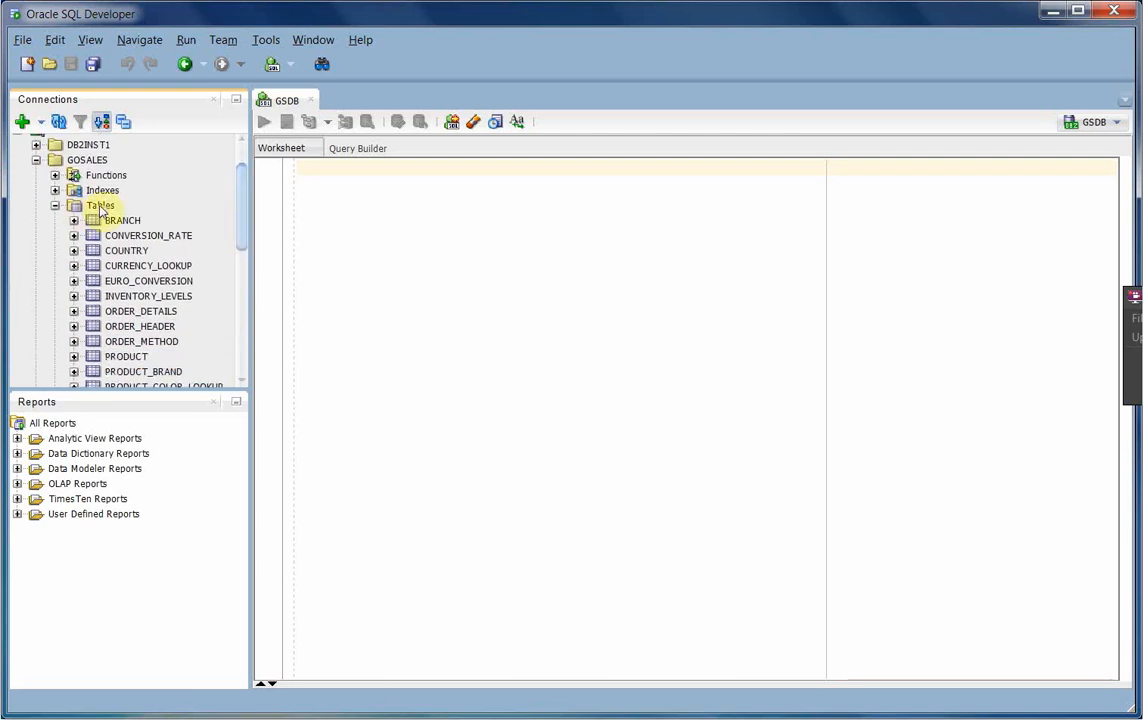
pyautogui.doubleClick(128, 251)
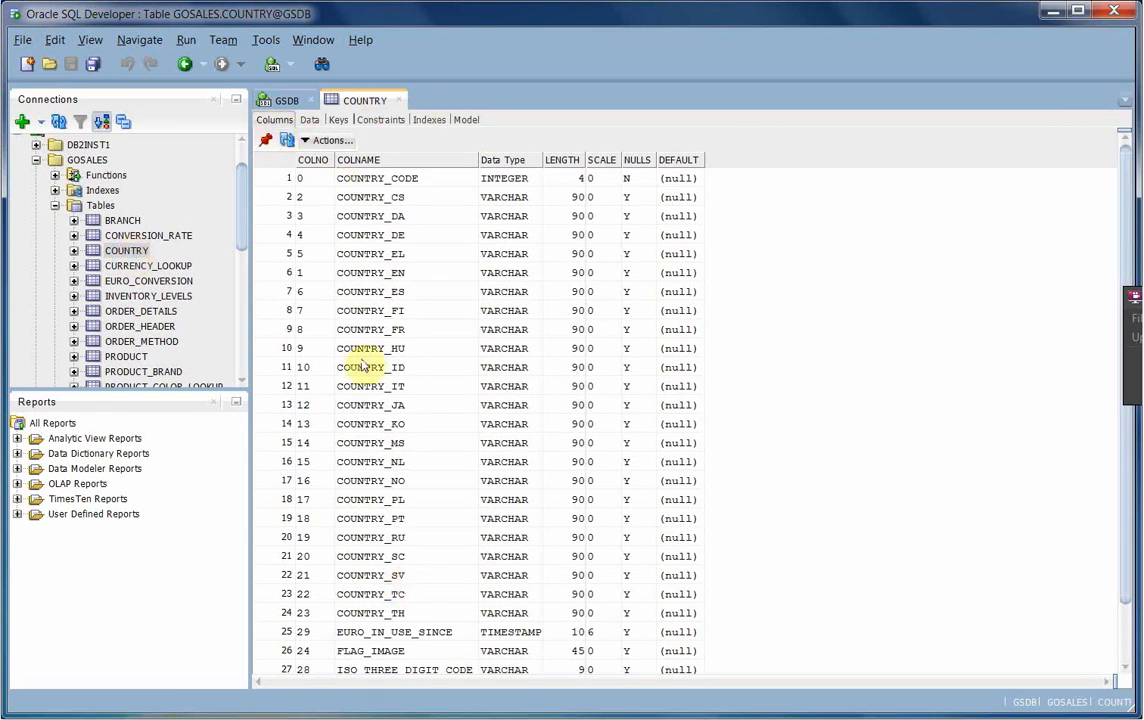
# - Review the COUNTRY table's Data, Keys, Constraints, Indexes and Model subtabs
pyautogui.click(310, 121)
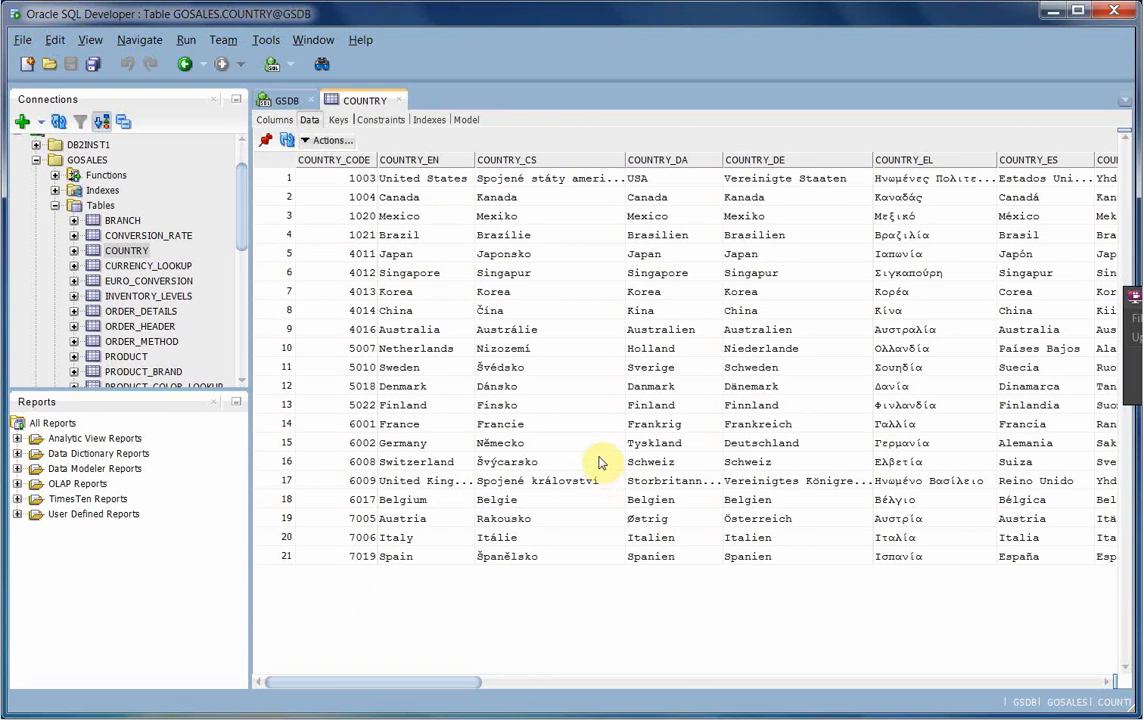
pyautogui.click(338, 121)
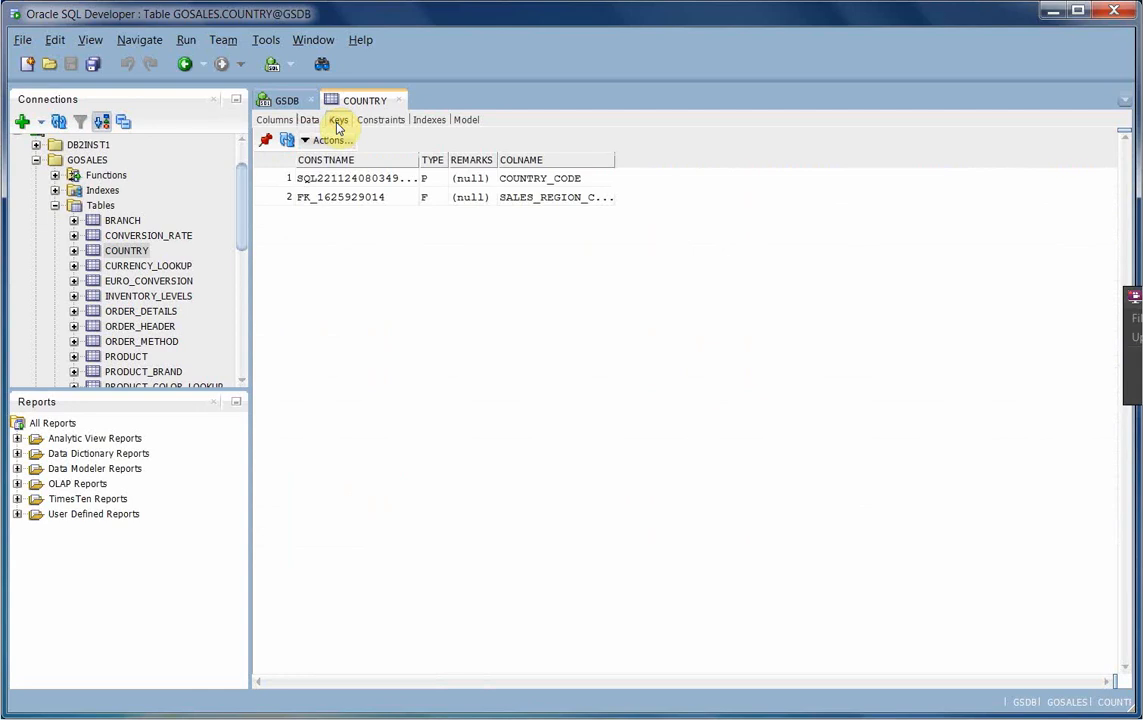
pyautogui.click(388, 121)
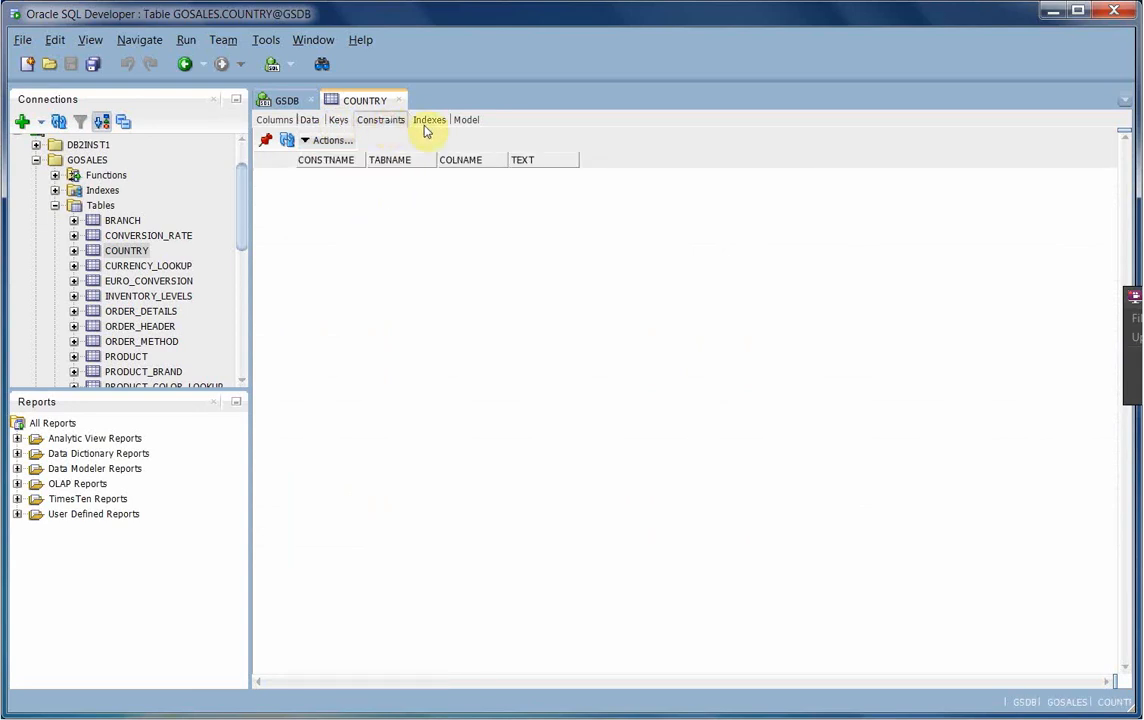
pyautogui.click(427, 122)
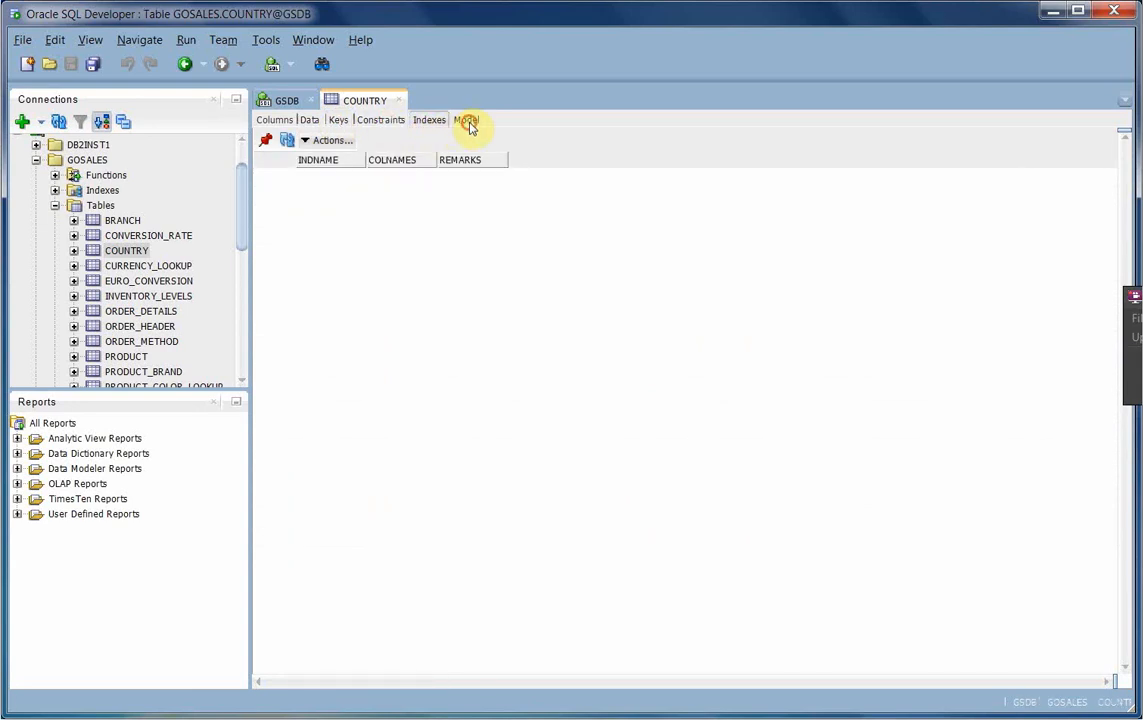
pyautogui.click(467, 121)
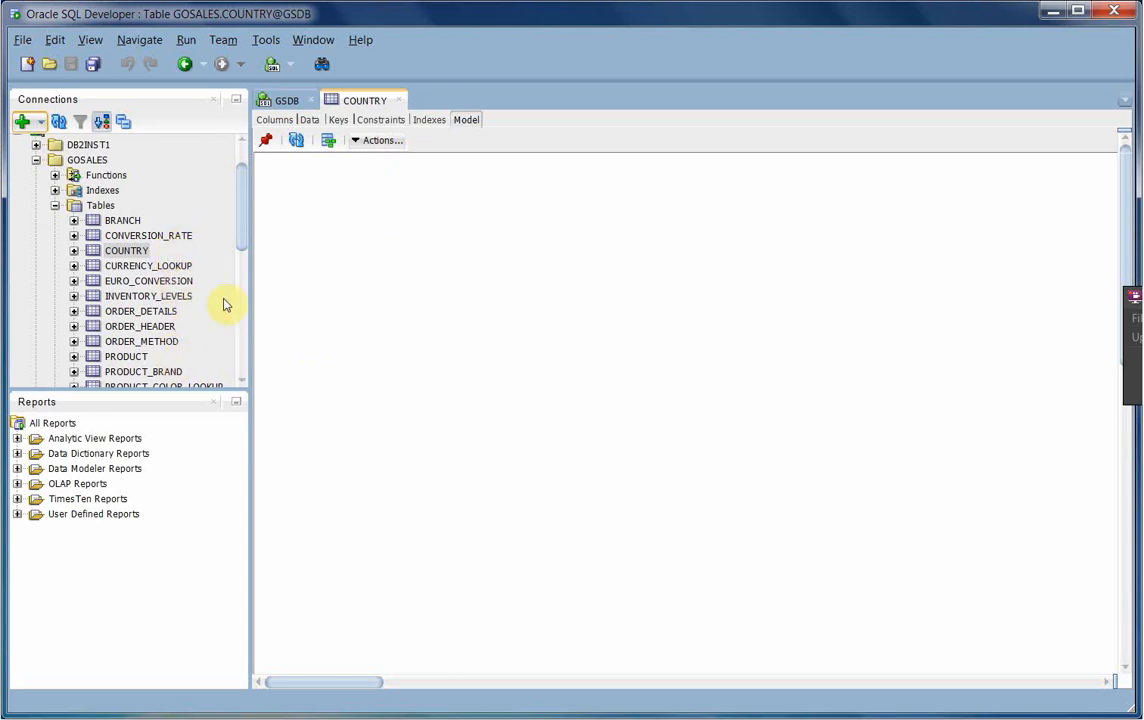
pyautogui.click(243, 360)
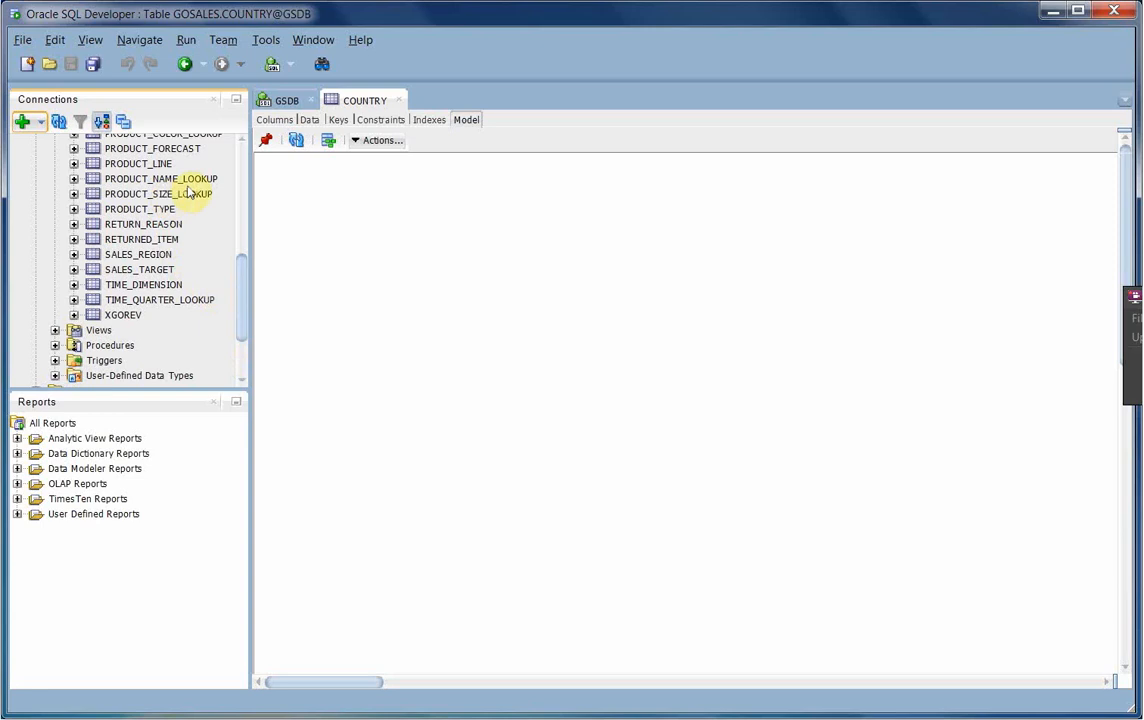
# - Open the PRODUCT table and view its Model, Columns, Data and Keys subtabs
pyautogui.click(242, 226)
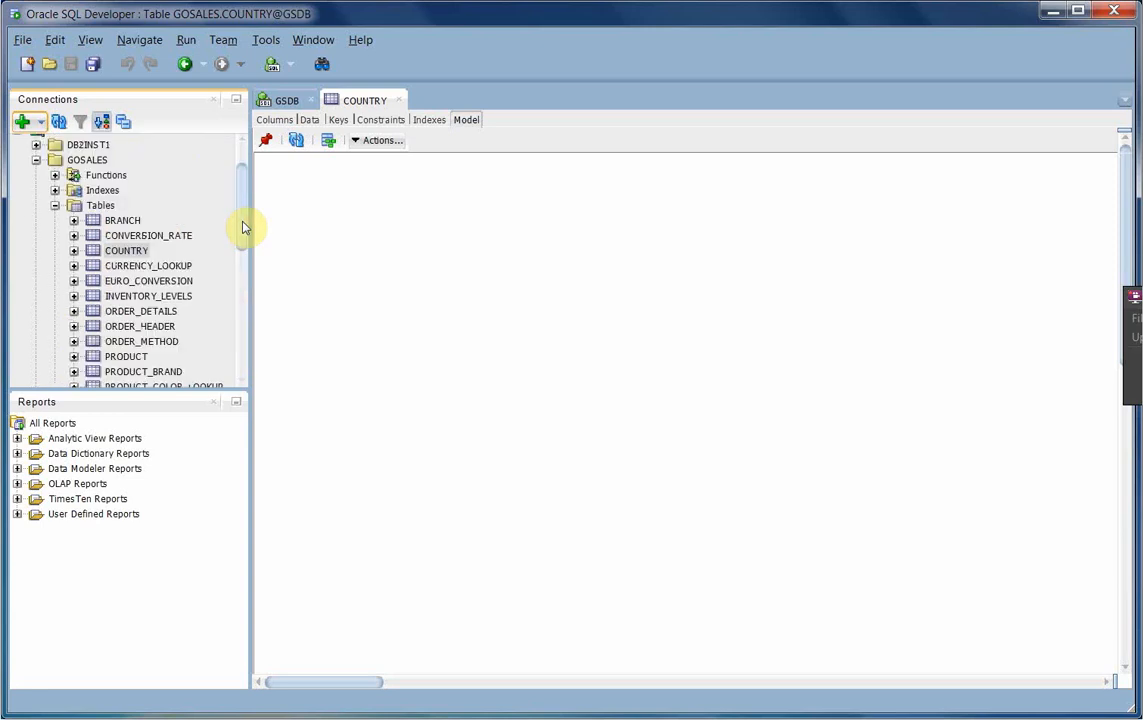
pyautogui.moveTo(242, 226); pyautogui.dragTo(250, 240)
pyautogui.click(124, 317)
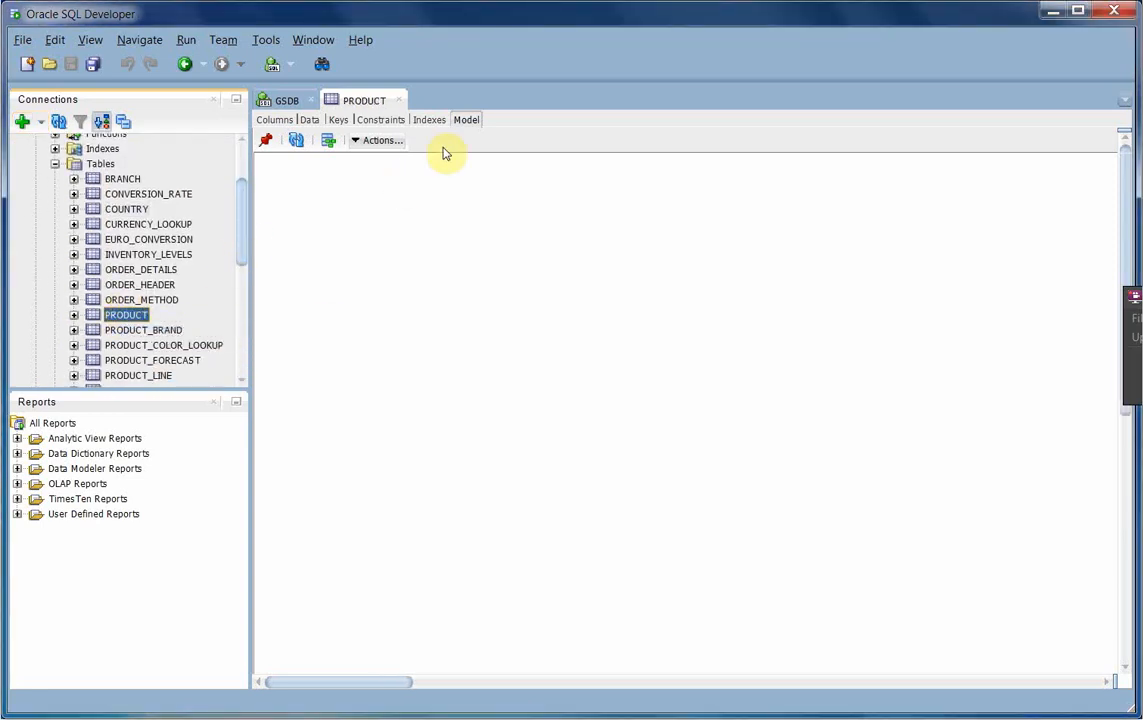
pyautogui.click(468, 119)
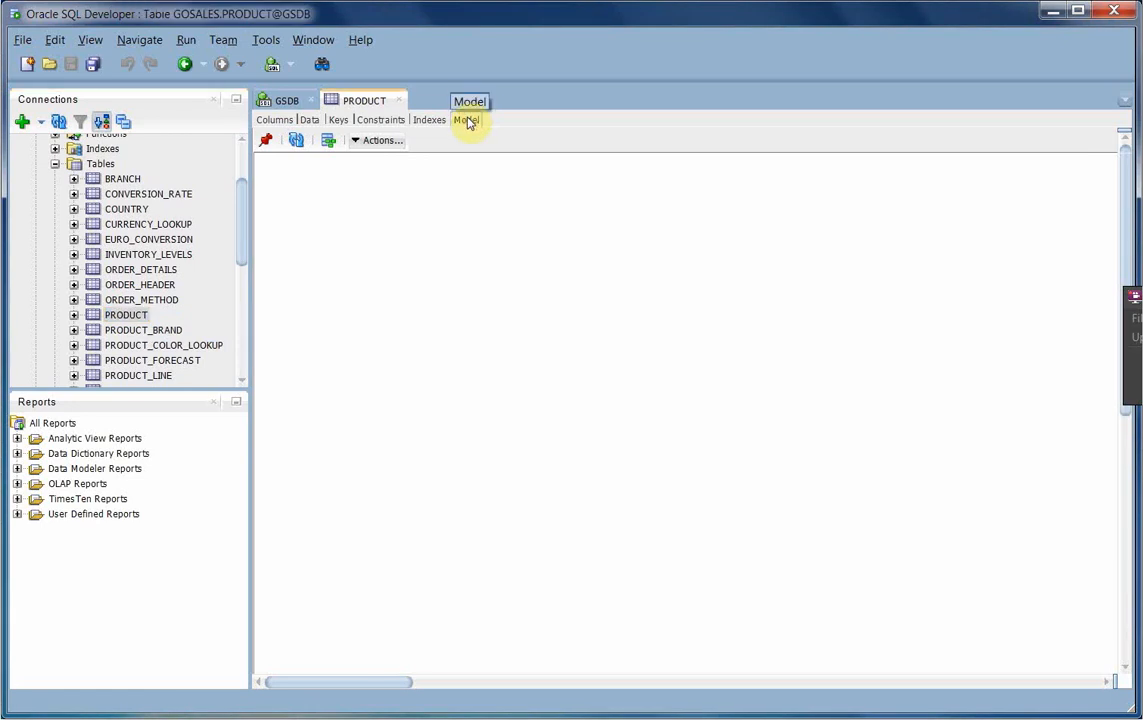
pyautogui.click(467, 120)
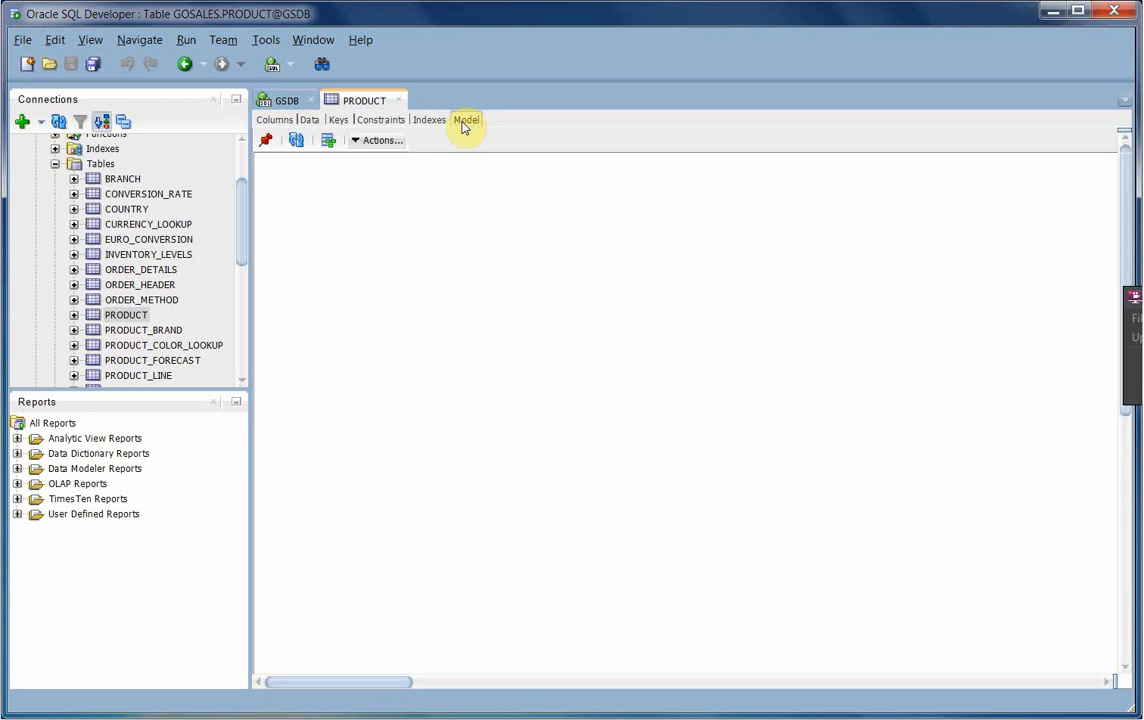
pyautogui.click(281, 120)
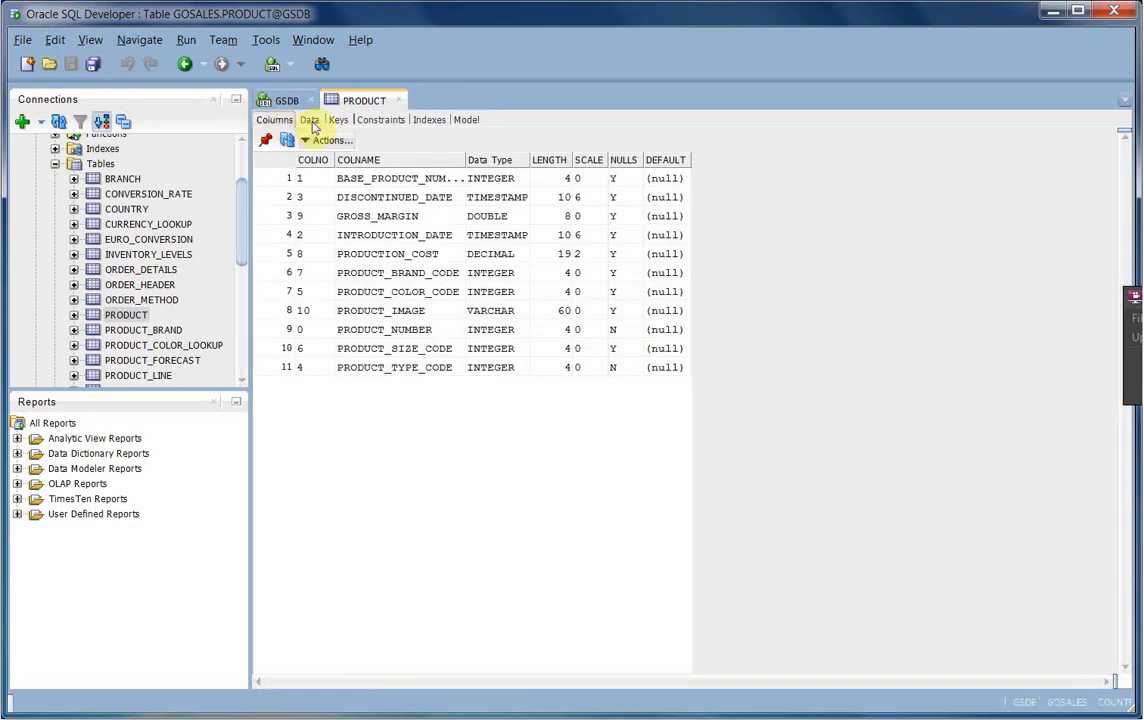
pyautogui.click(311, 121)
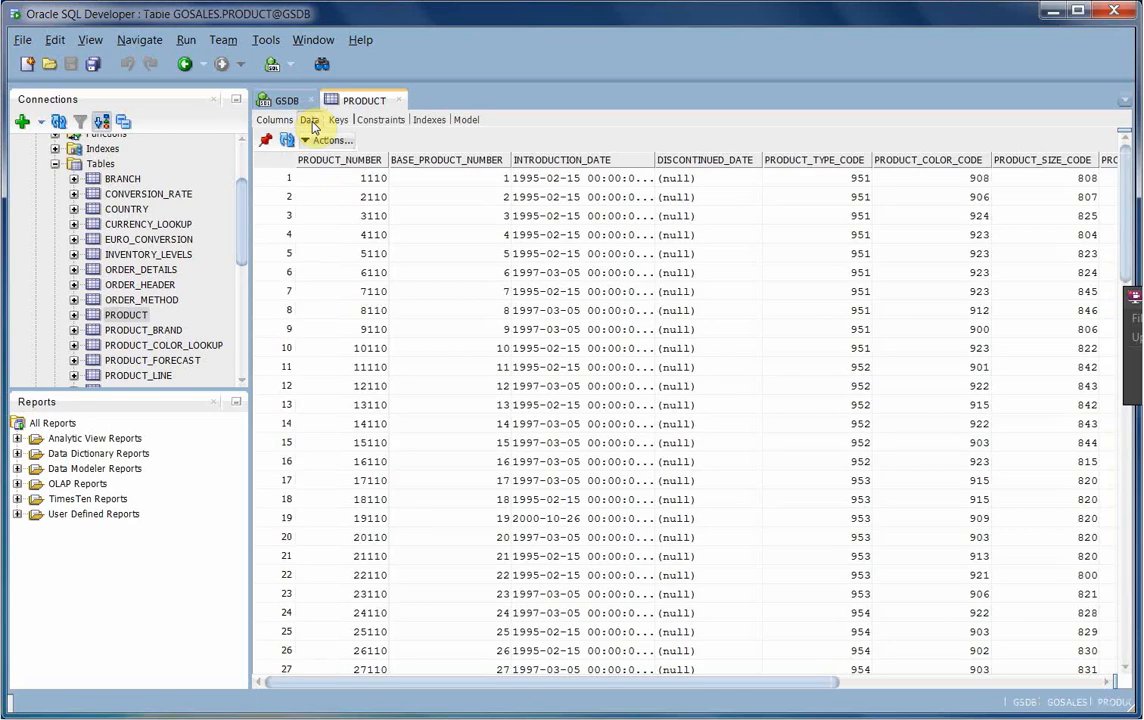
pyautogui.click(339, 120)
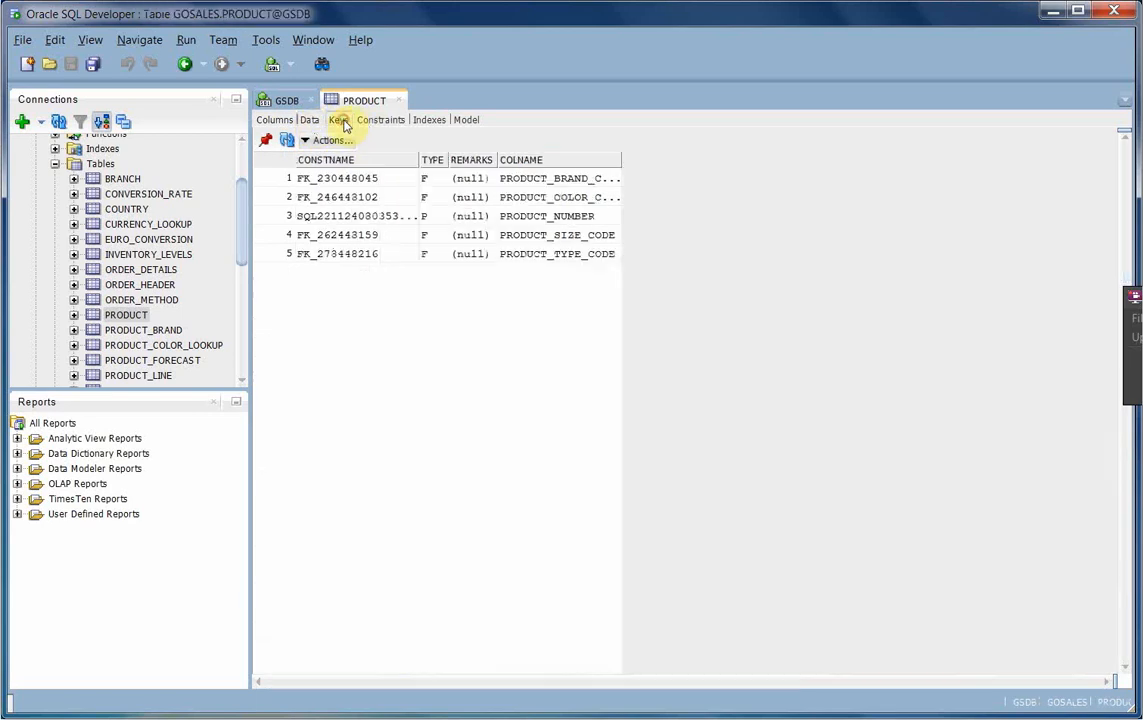
# - Collapse the Tables folder and the GOSALES schema in the Connections tree
pyautogui.click(152, 227)
pyautogui.rightClick(152, 227)
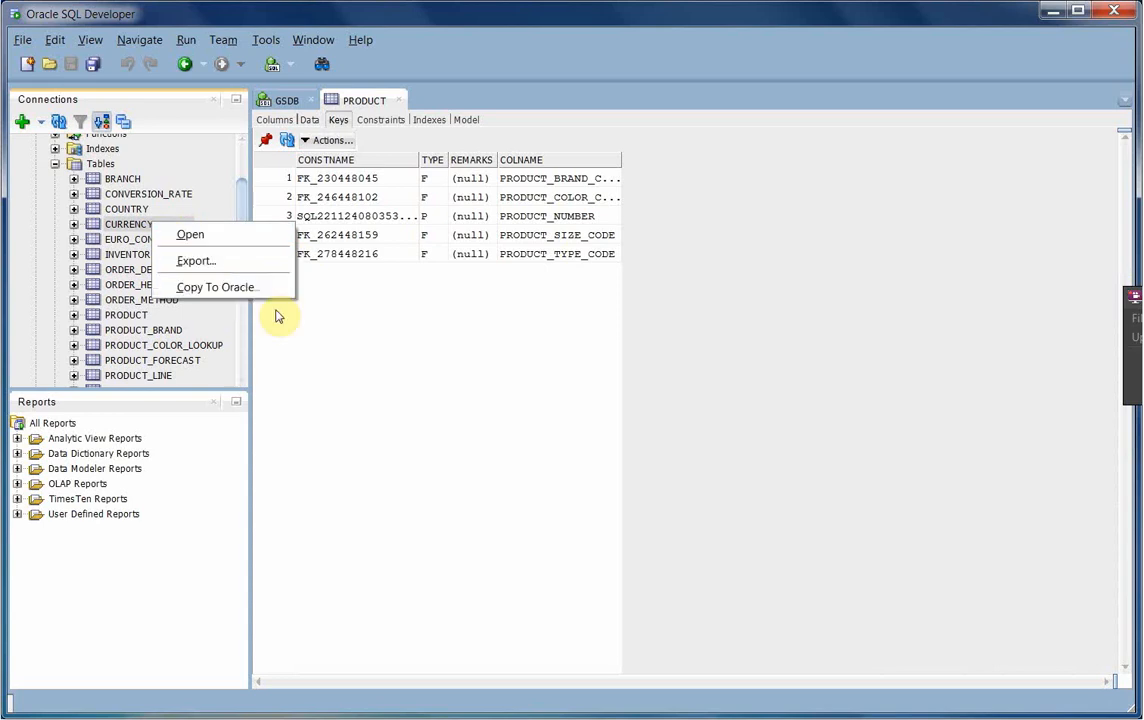
pyautogui.click(755, 288)
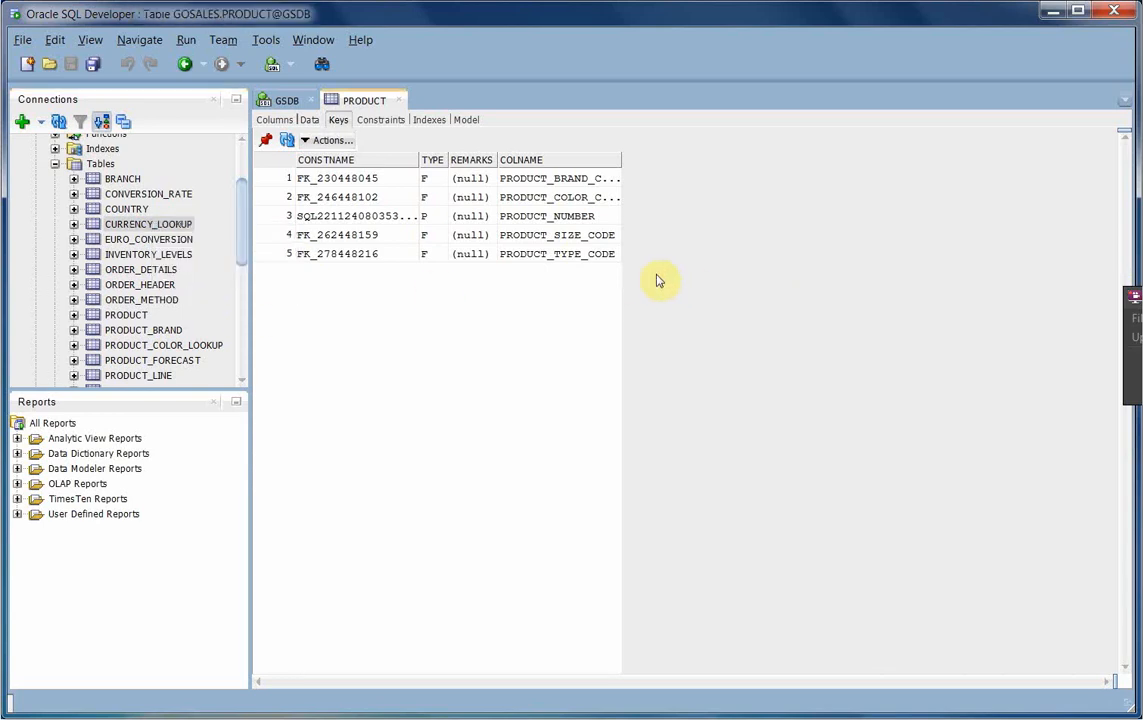
pyautogui.click(242, 166)
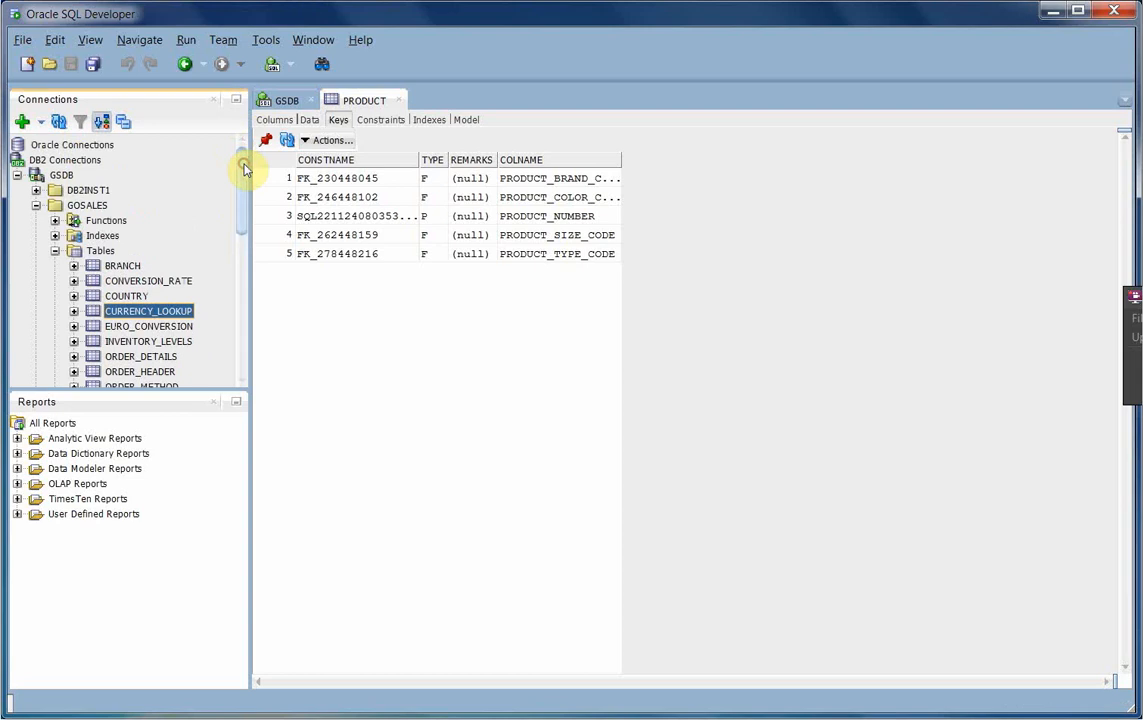
pyautogui.click(55, 250)
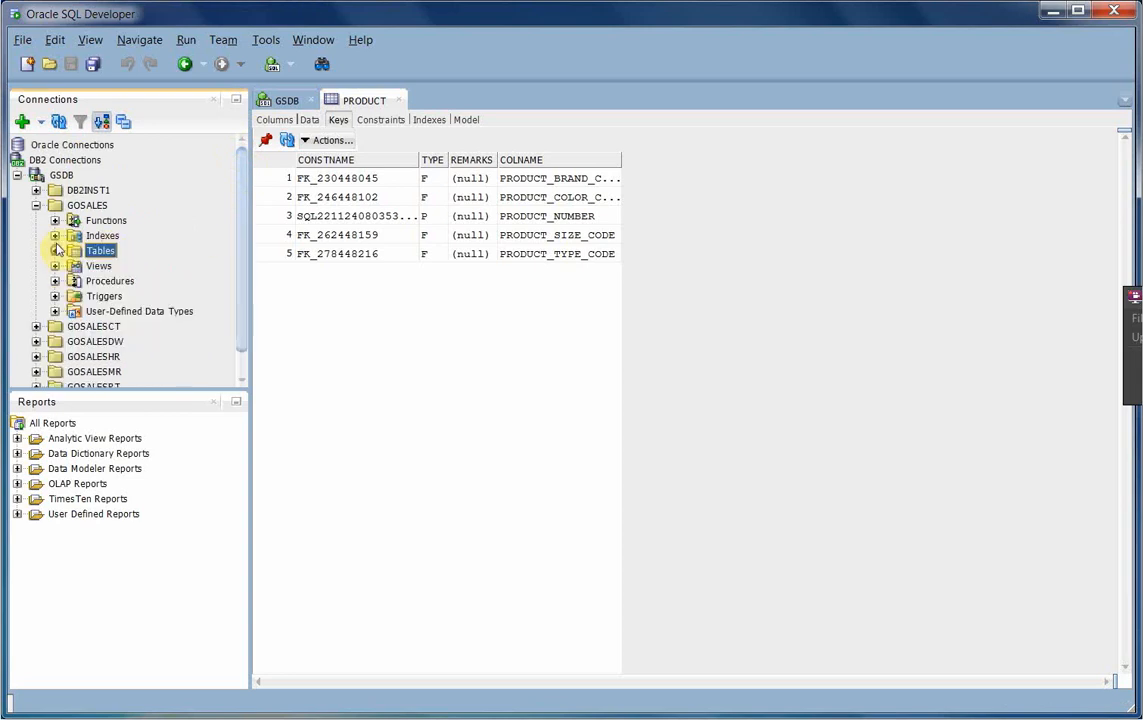
pyautogui.click(120, 240)
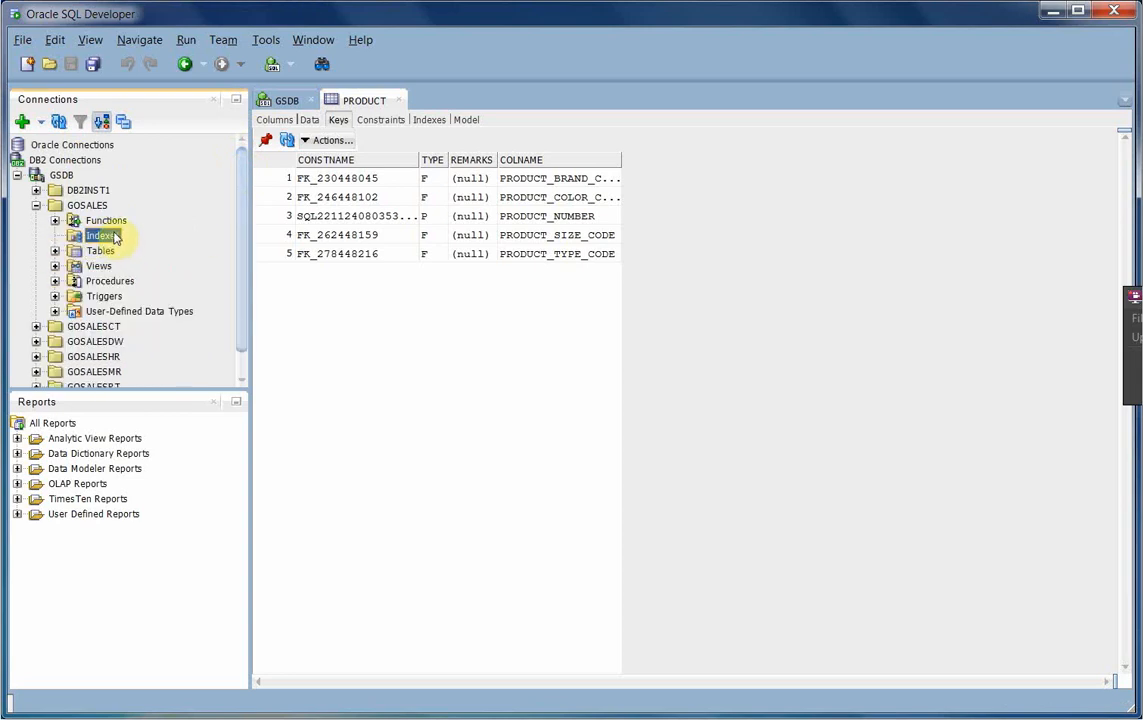
pyautogui.click(36, 205)
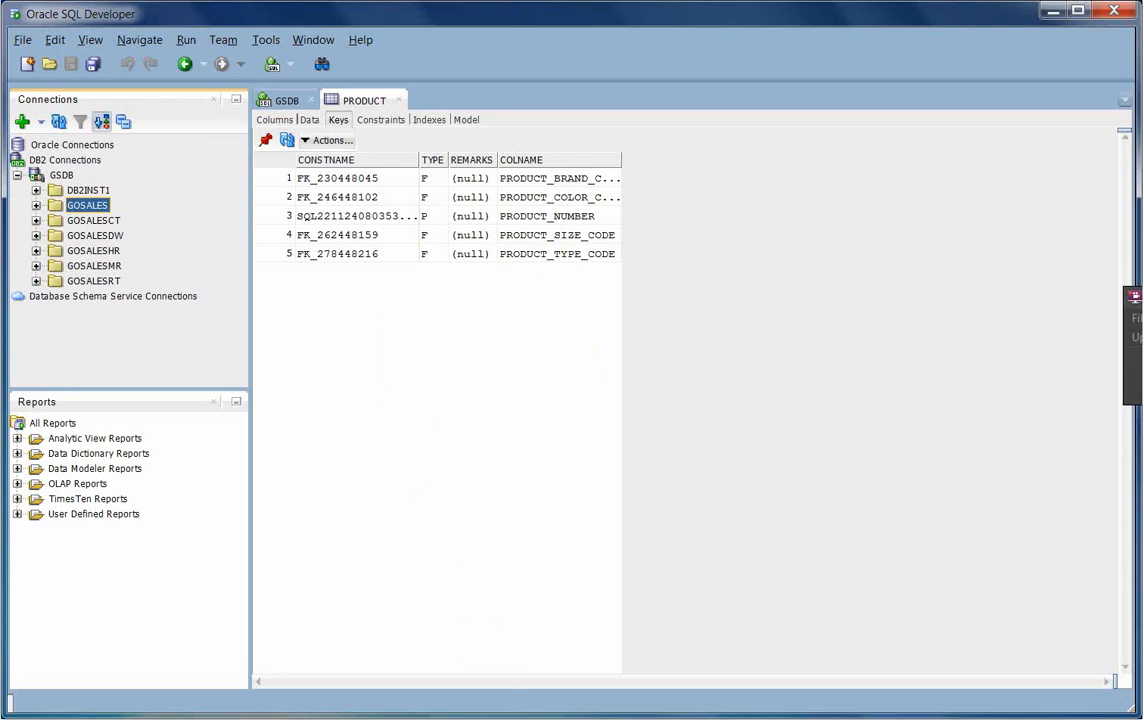
# - Review the connection-steps notes in Paint, then minimize them
pyautogui.click(388, 718)
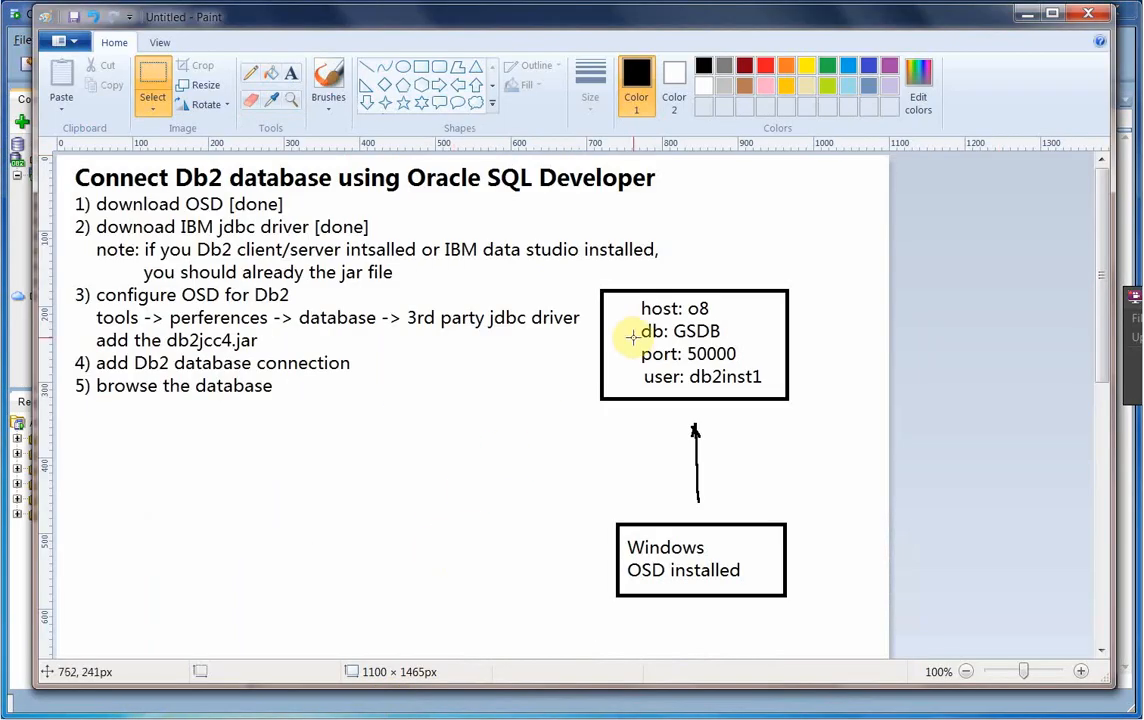
pyautogui.click(1024, 13)
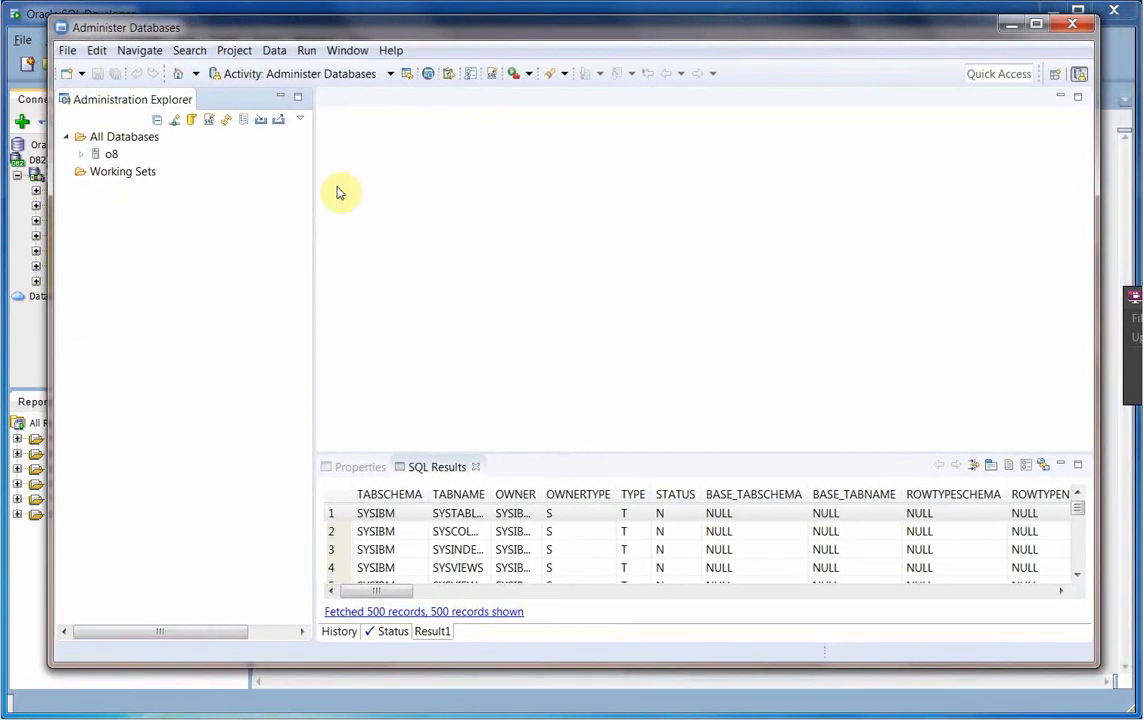
# - Connect Data Studio to GSDB under o8 > db2inst1 and list its 19 schemas
pyautogui.click(80, 155)
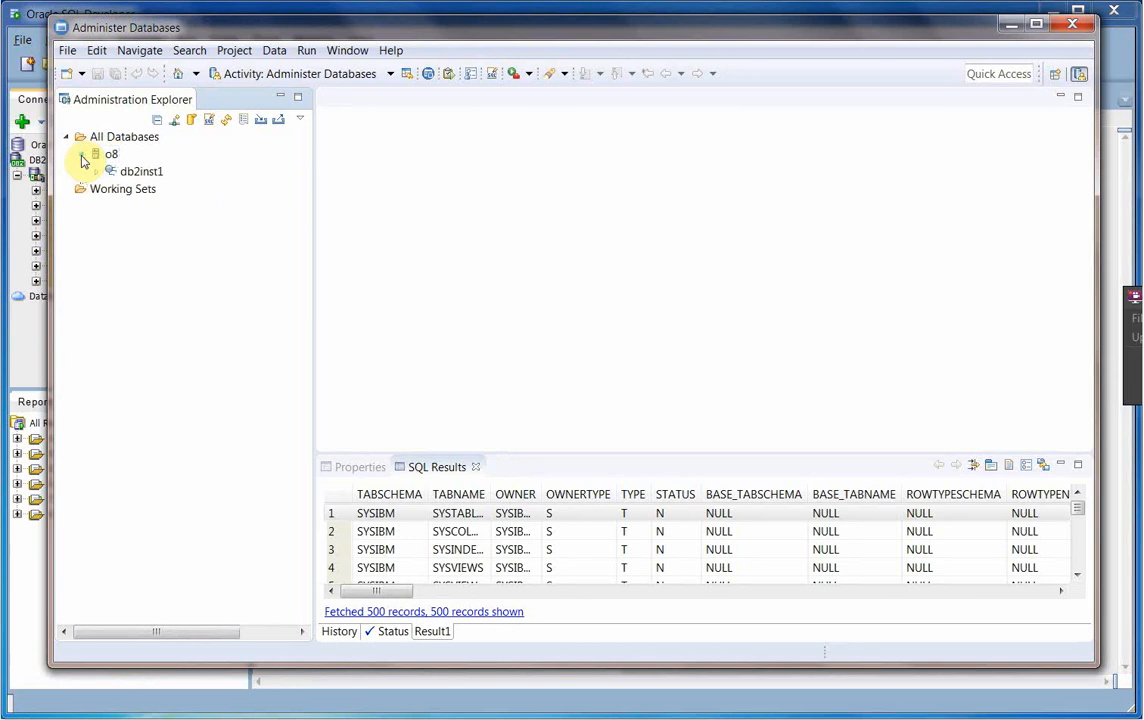
pyautogui.click(97, 172)
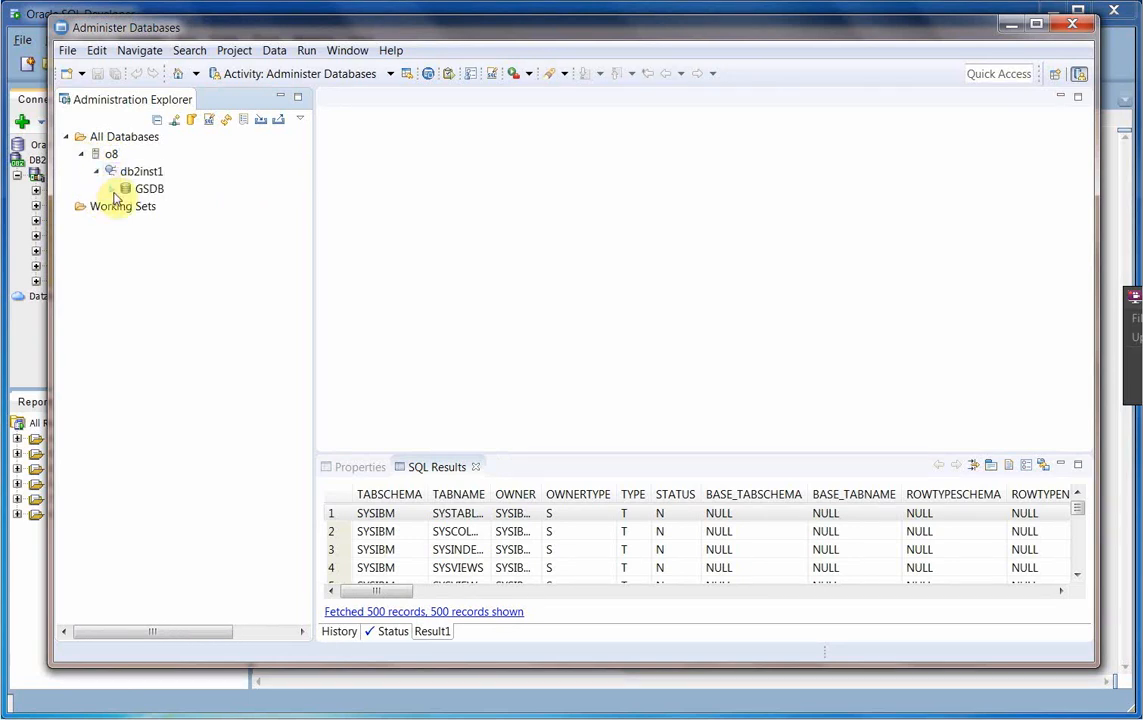
pyautogui.click(146, 189)
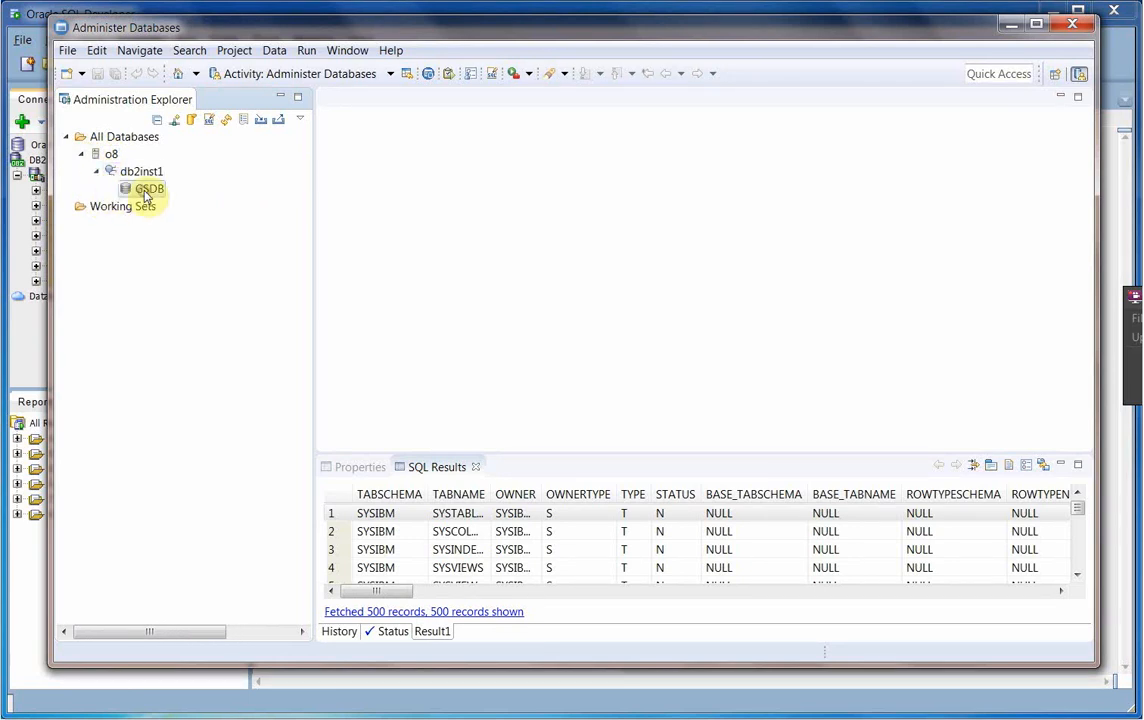
pyautogui.rightClick(155, 192)
pyautogui.click(197, 198)
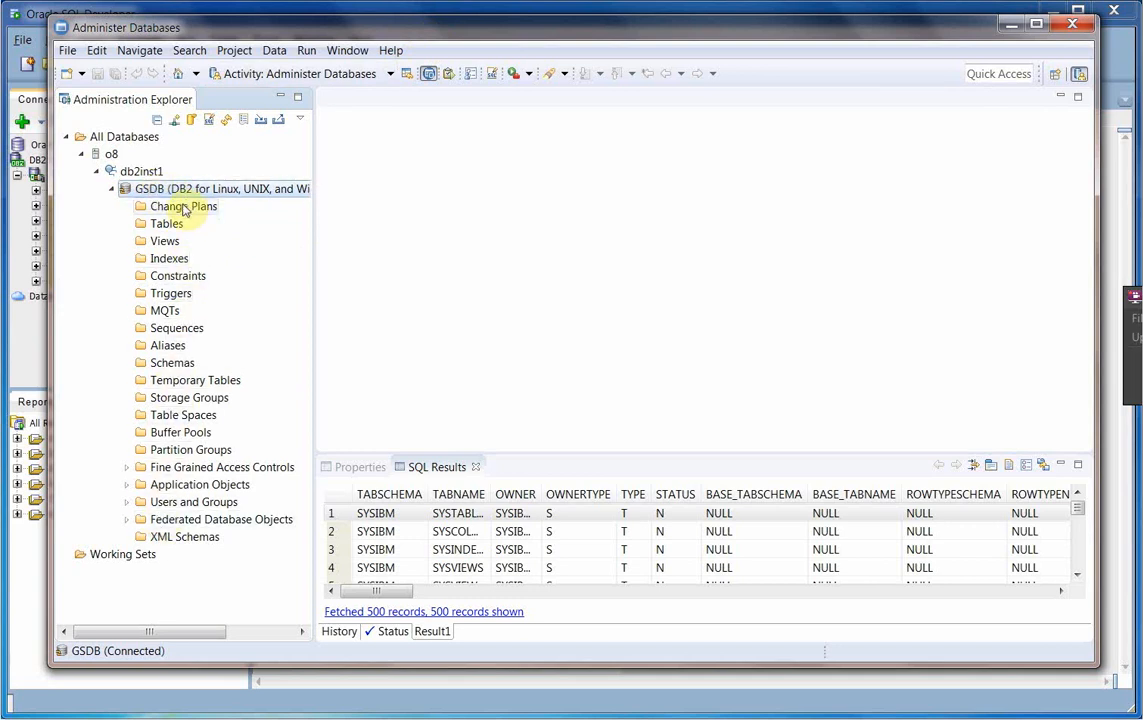
pyautogui.click(183, 363)
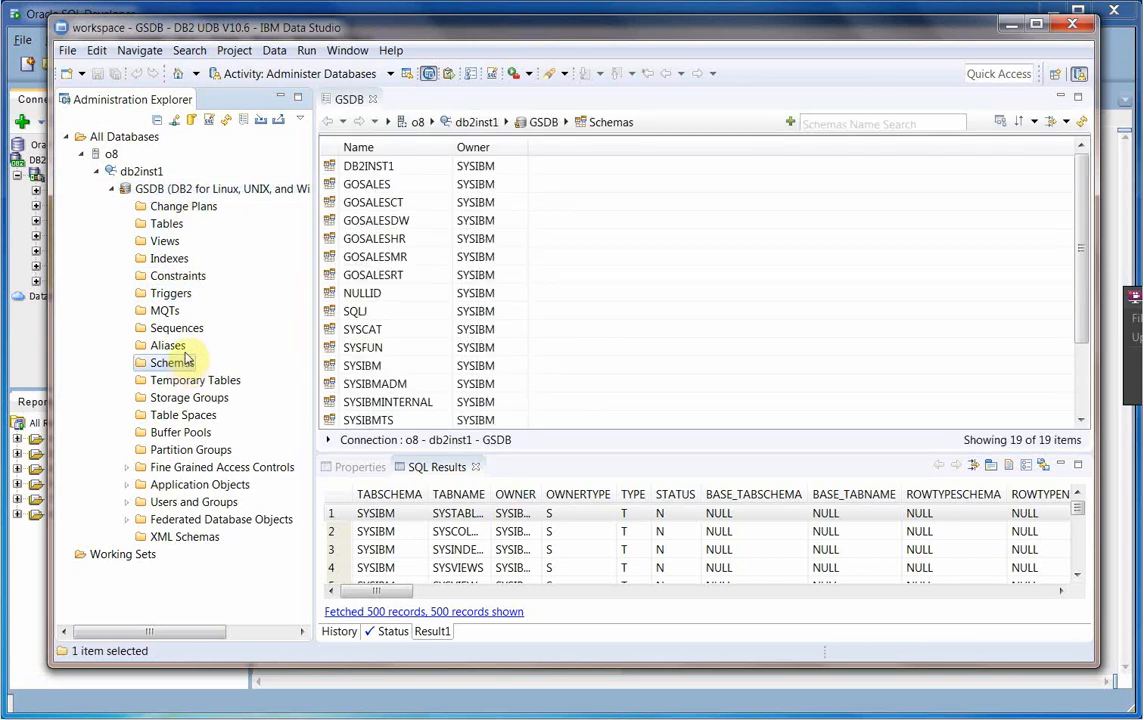
# - List the GSDB tables and browse GOSALES.PRODUCT's data, showing its 274 rows
pyautogui.click(172, 225)
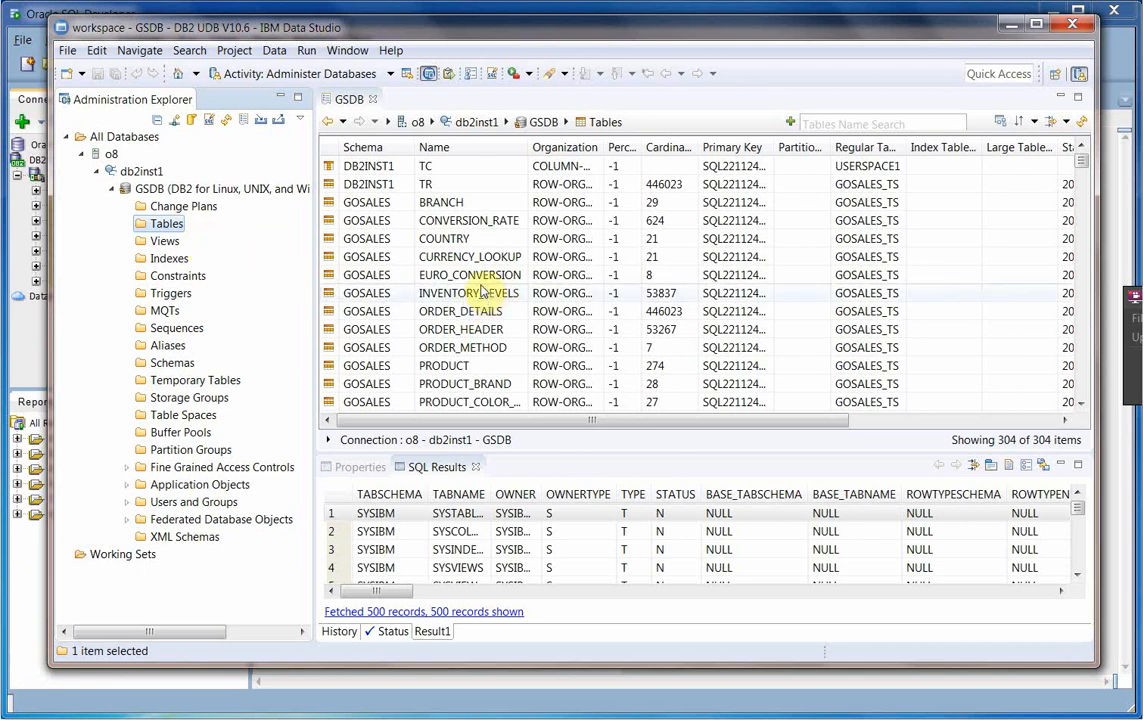
pyautogui.click(376, 243)
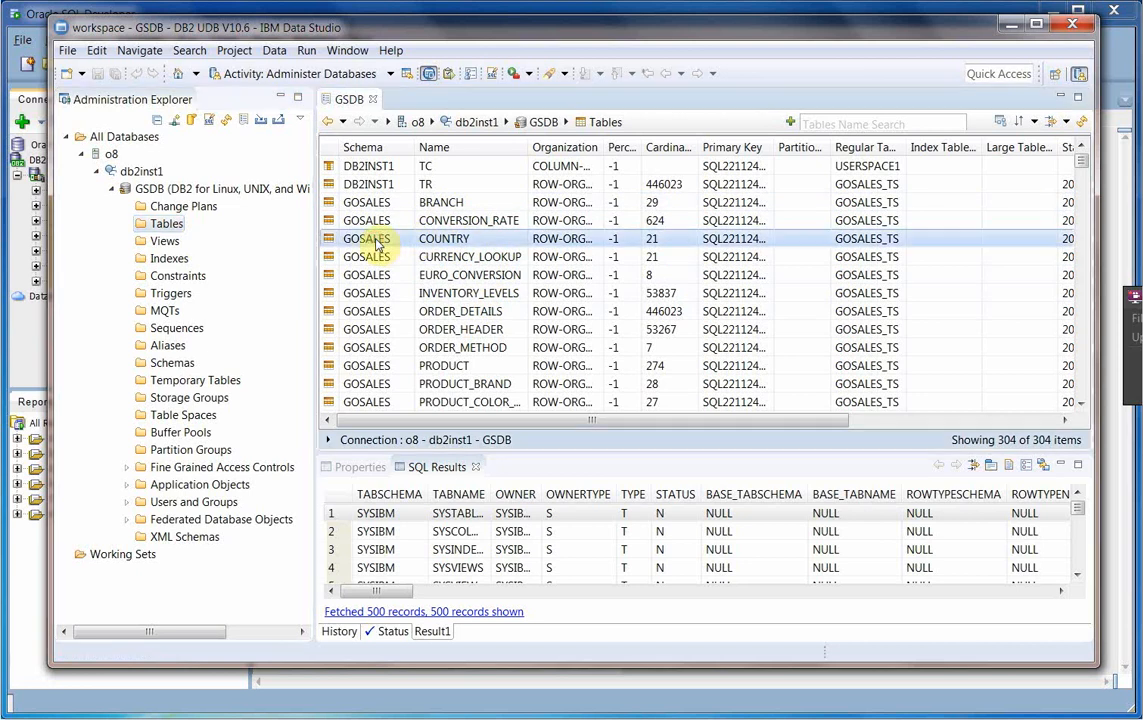
pyautogui.click(369, 368)
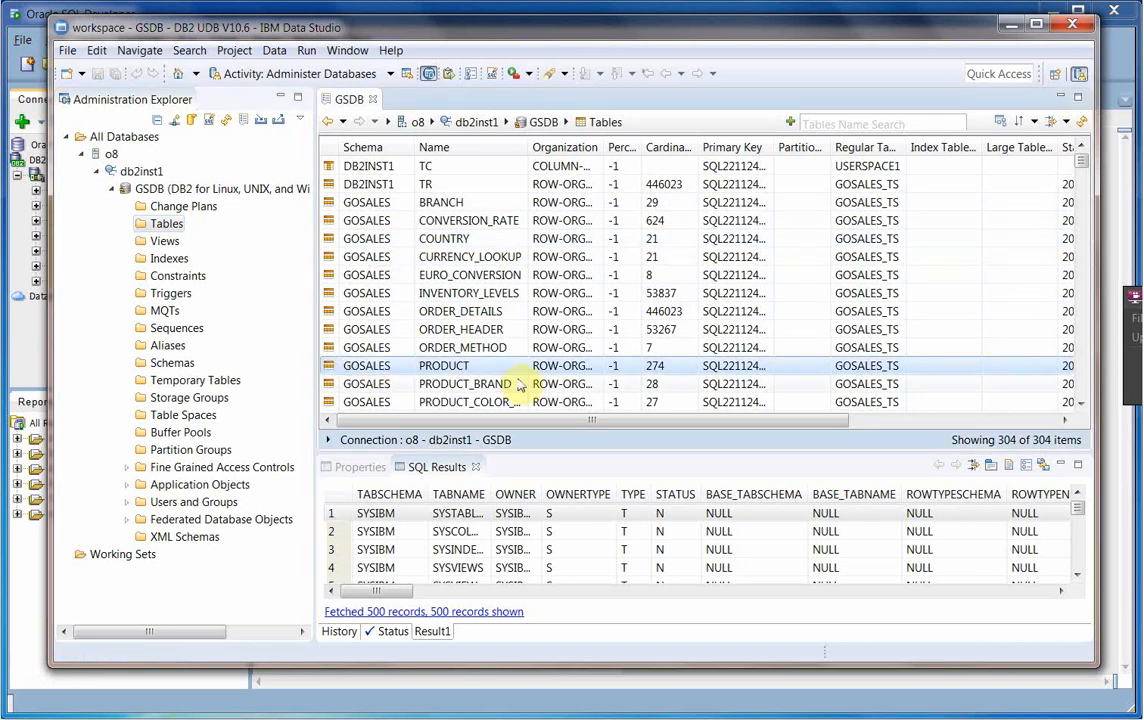
pyautogui.rightClick(460, 372)
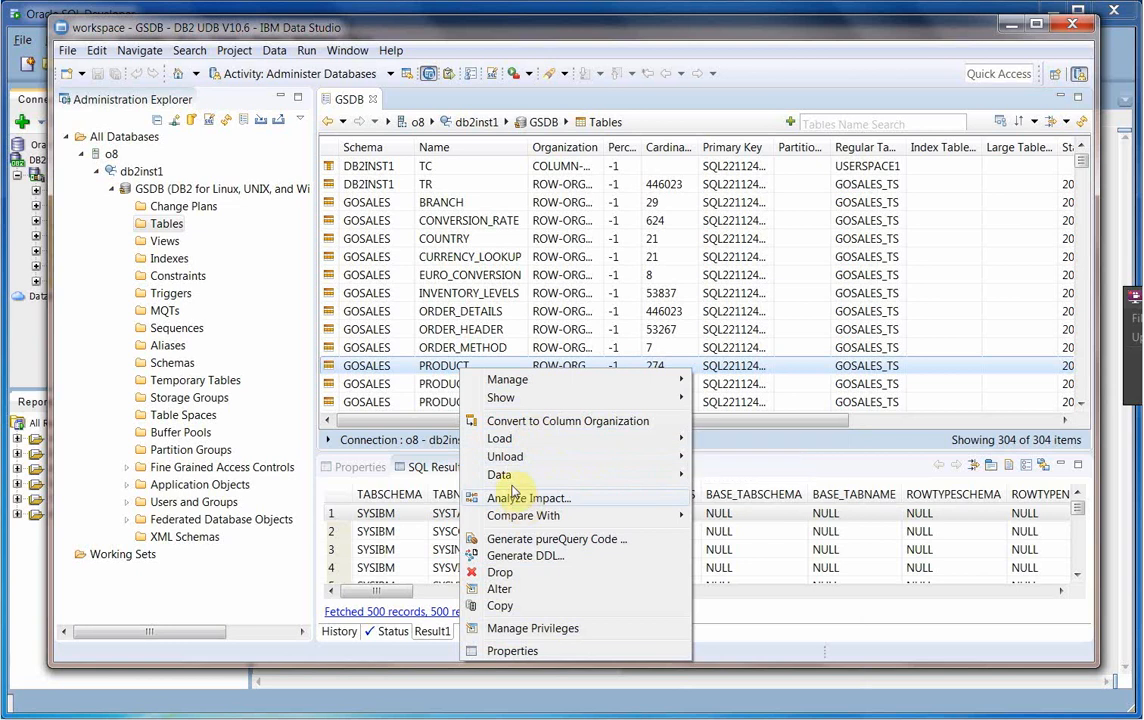
pyautogui.moveTo(522, 483)
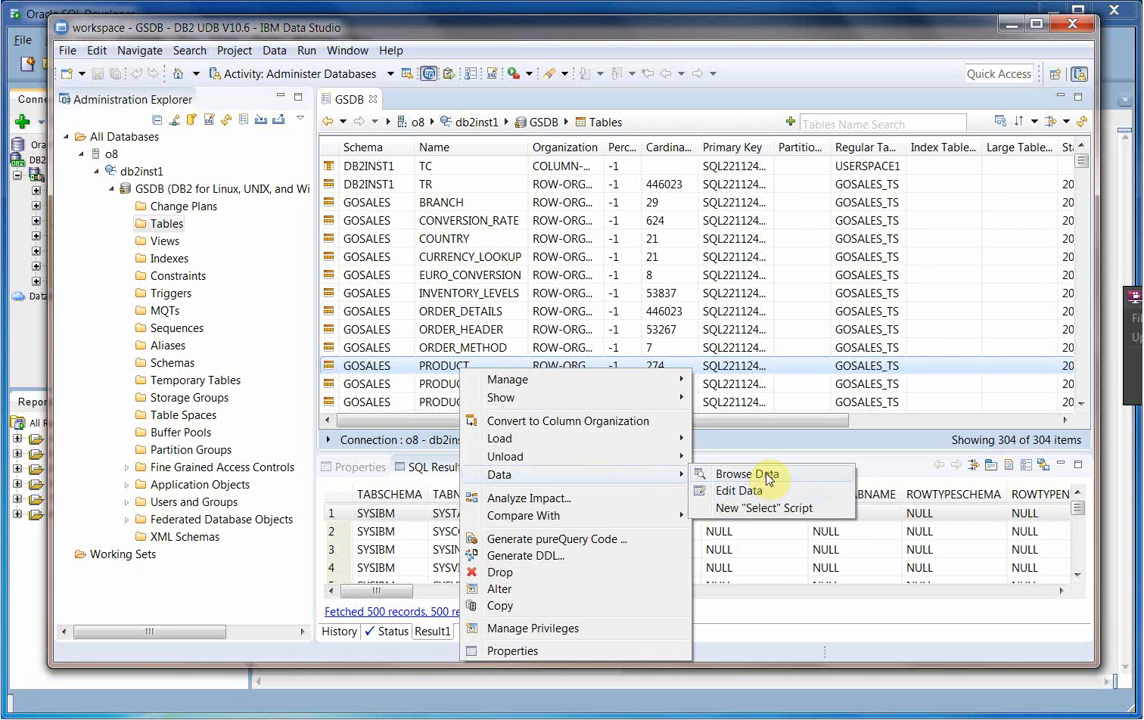
pyautogui.click(768, 475)
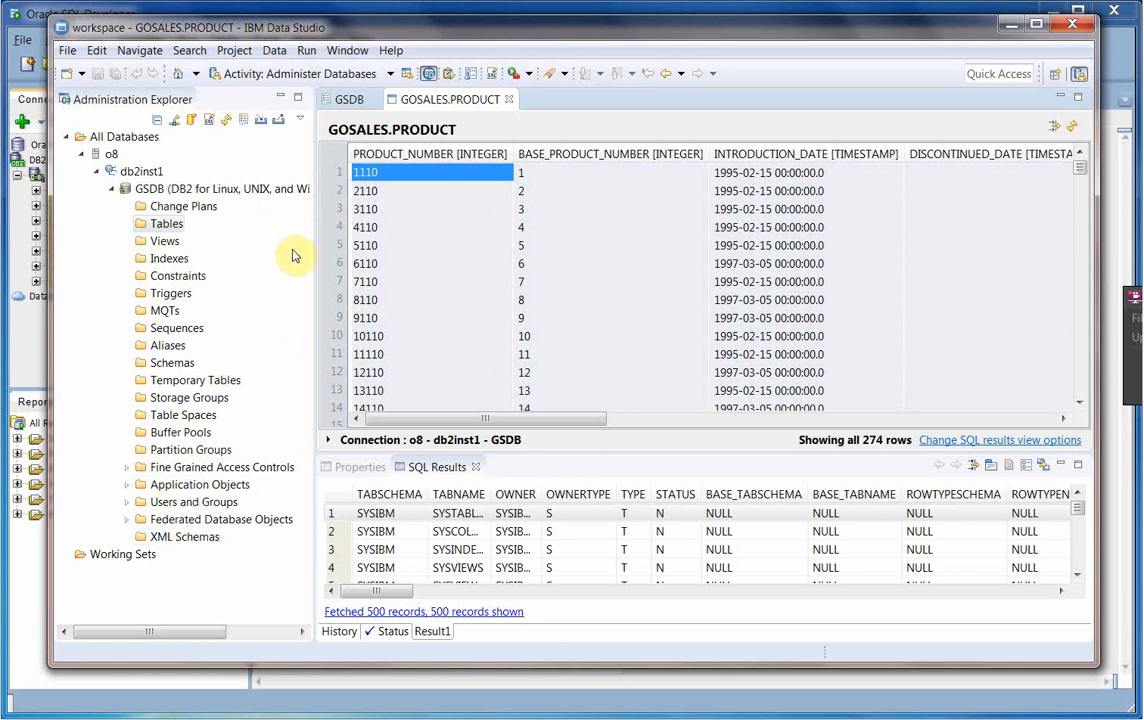
# - Minimize Data Studio and collapse the GSDB connection in SQL Developer
pyautogui.click(1012, 30)
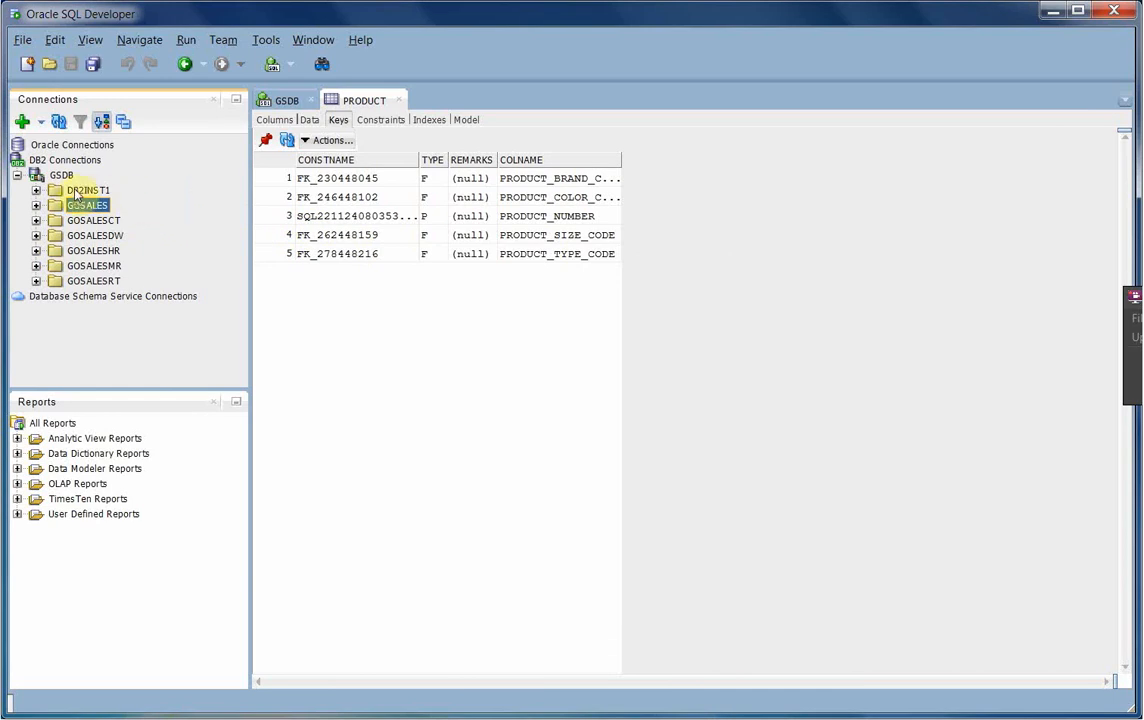
pyautogui.click(17, 176)
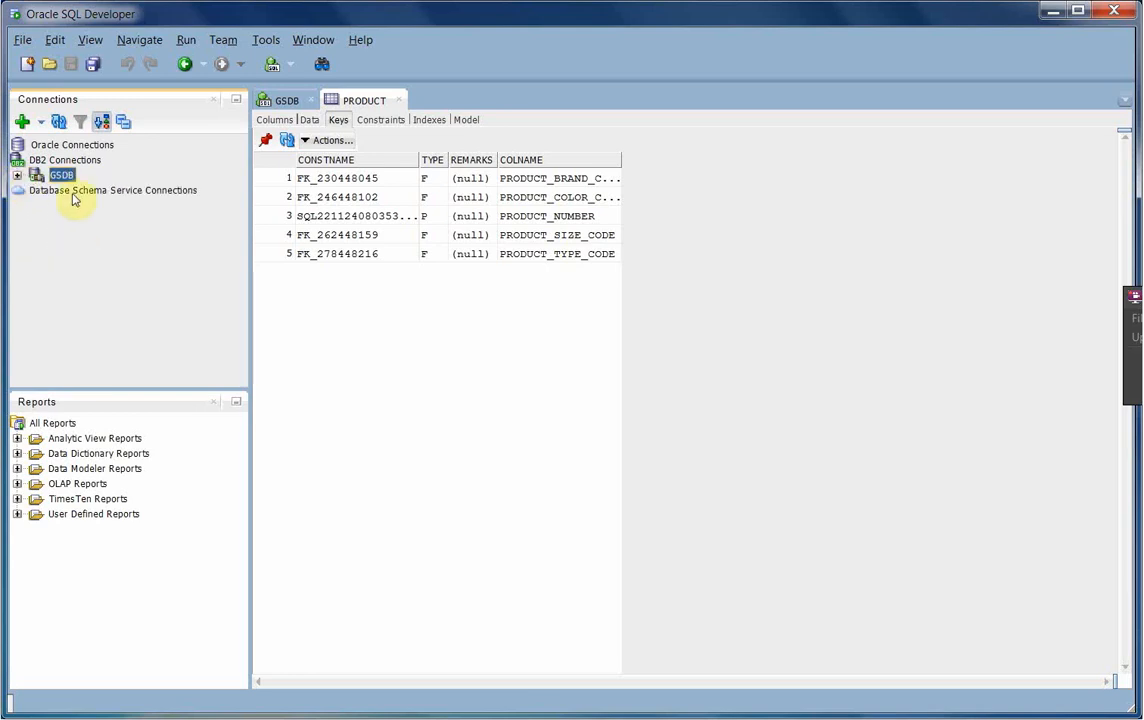